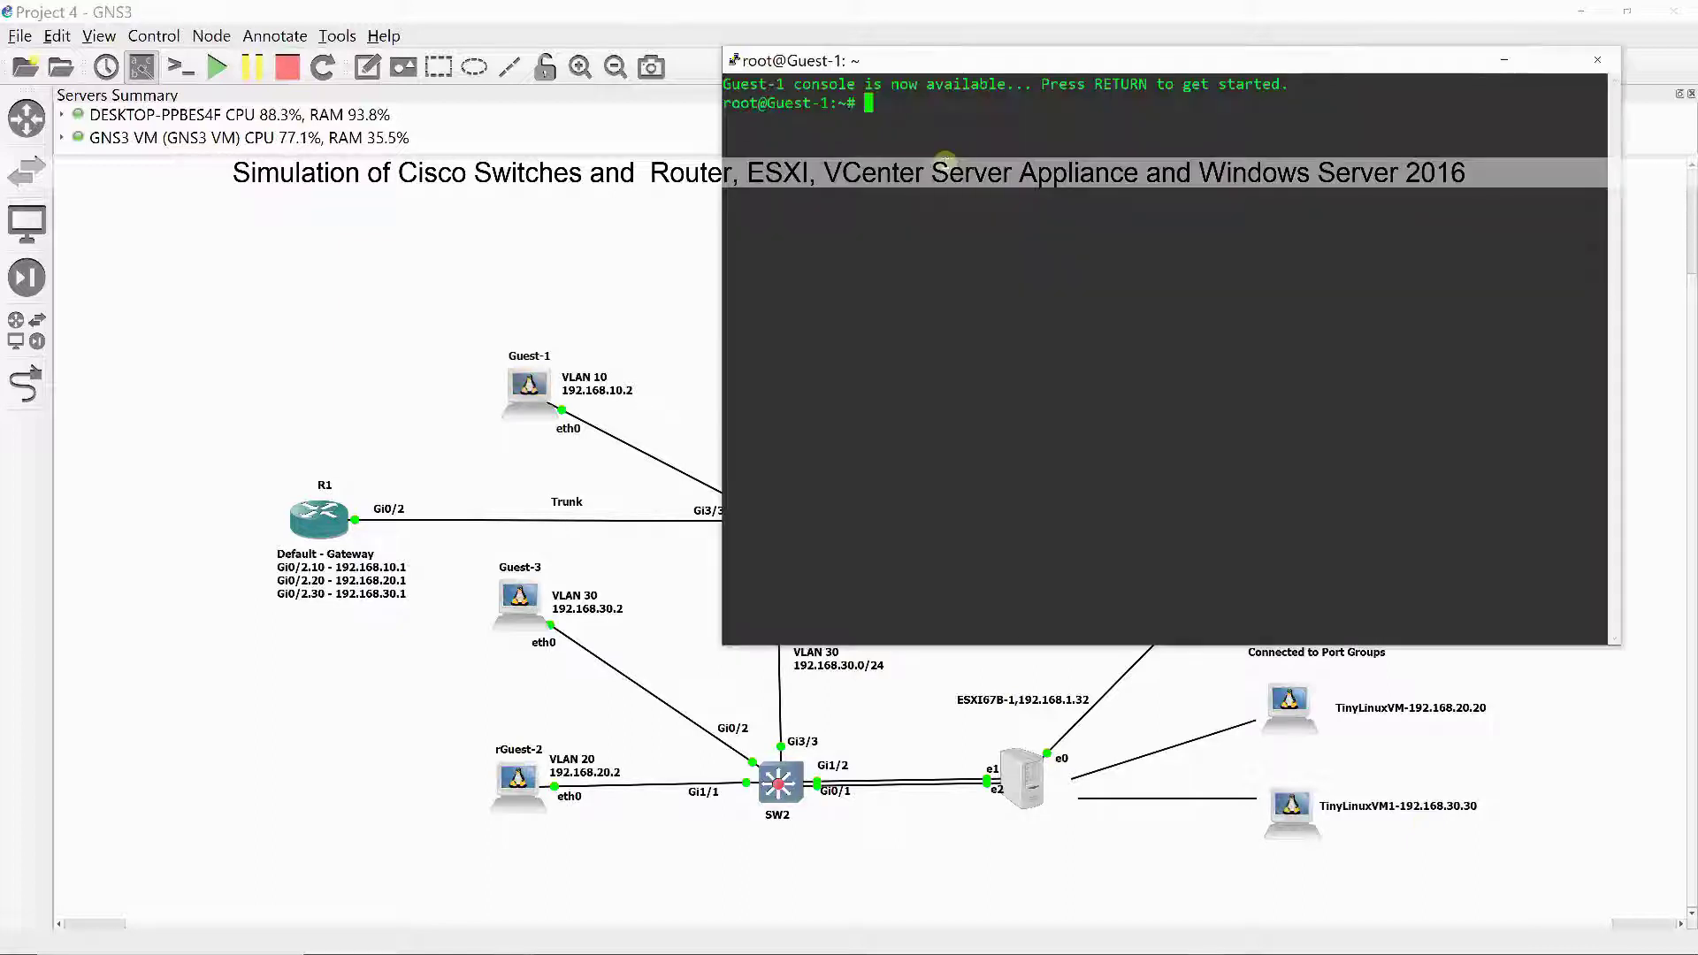
- Ping 192.168.30.2 from the Guest-1 console
text(ping)
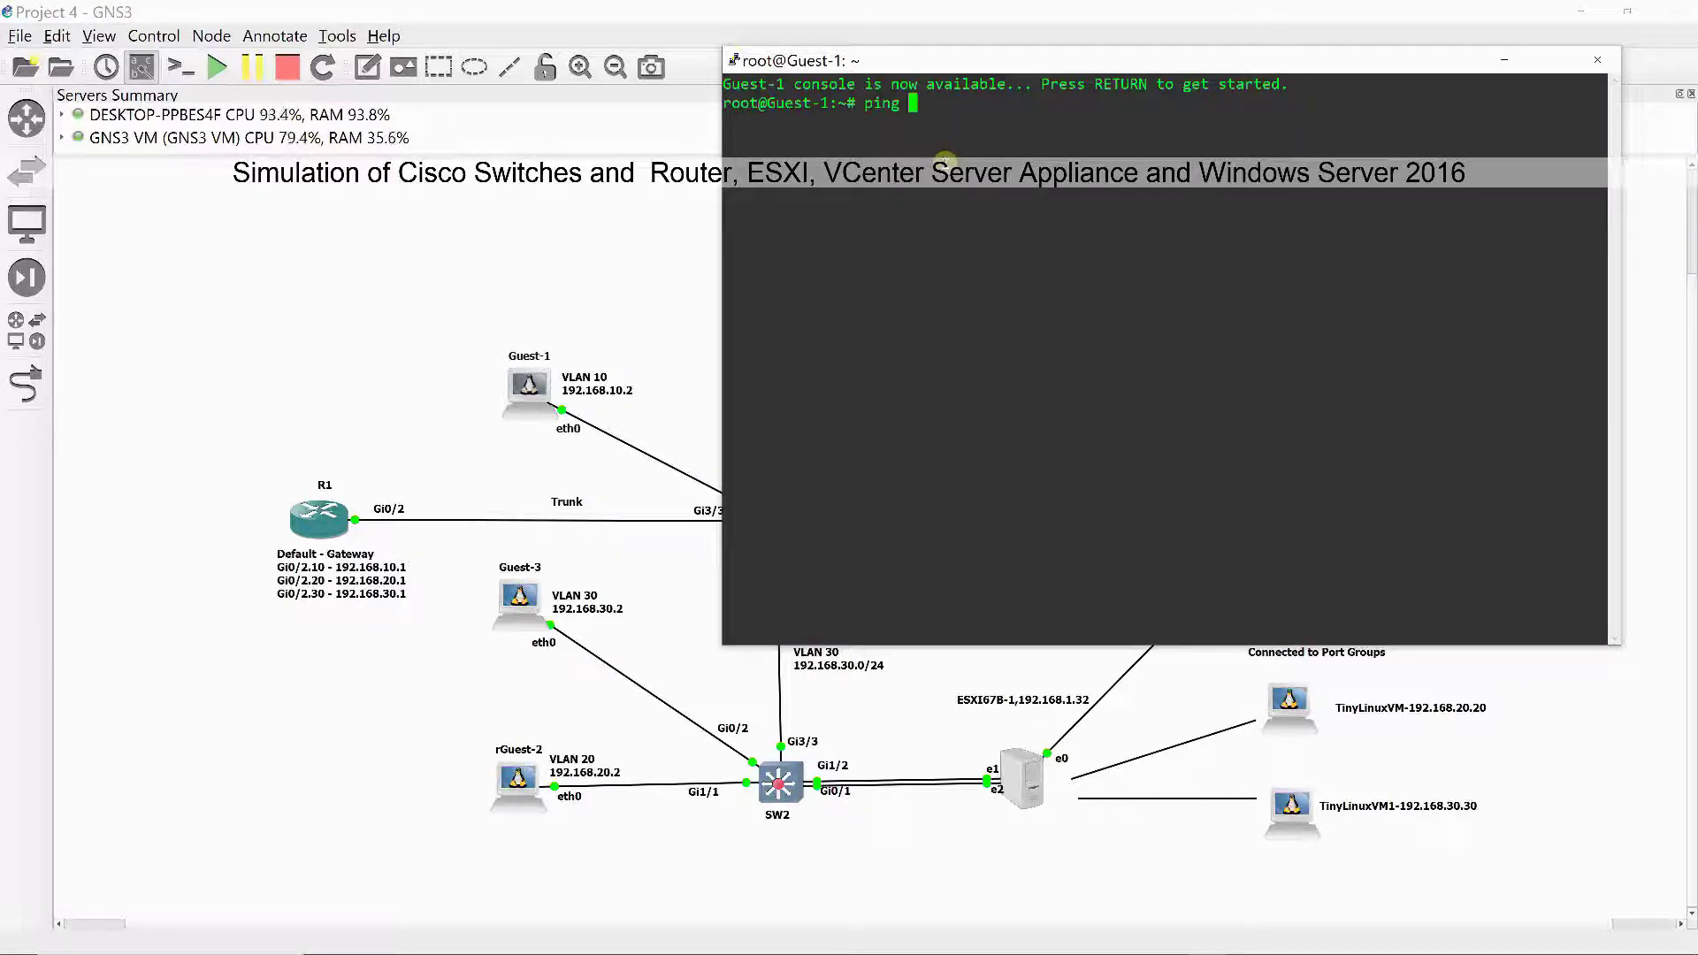
text( 192.168.30.2)
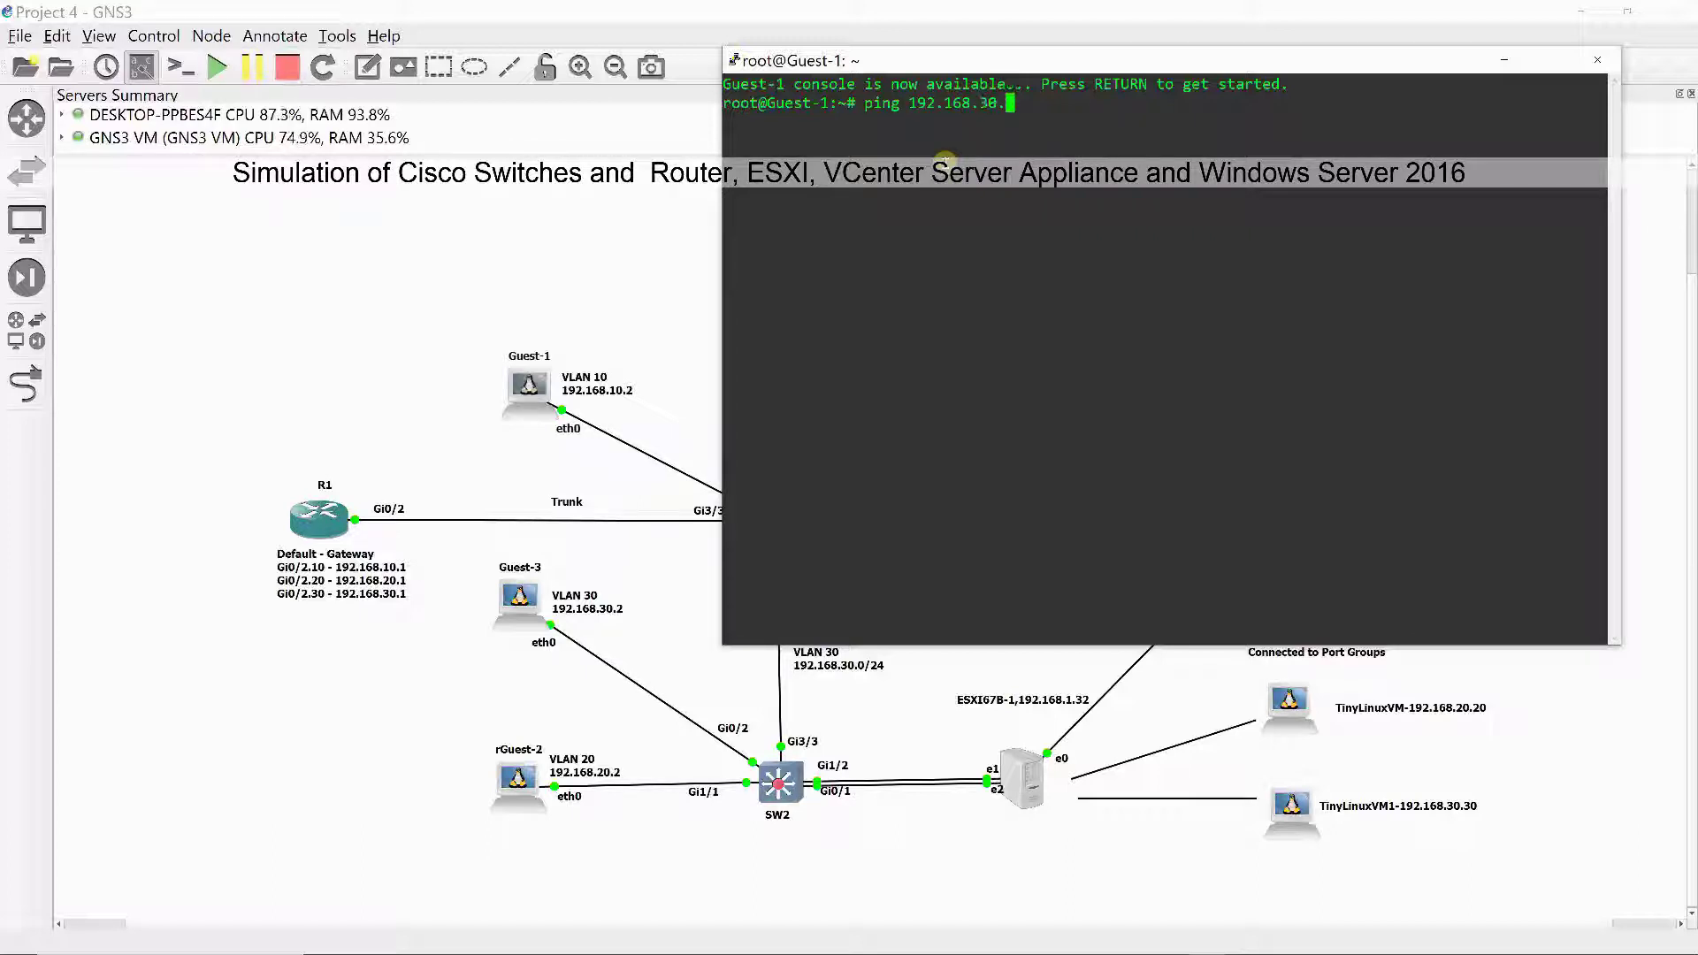
key(Return)
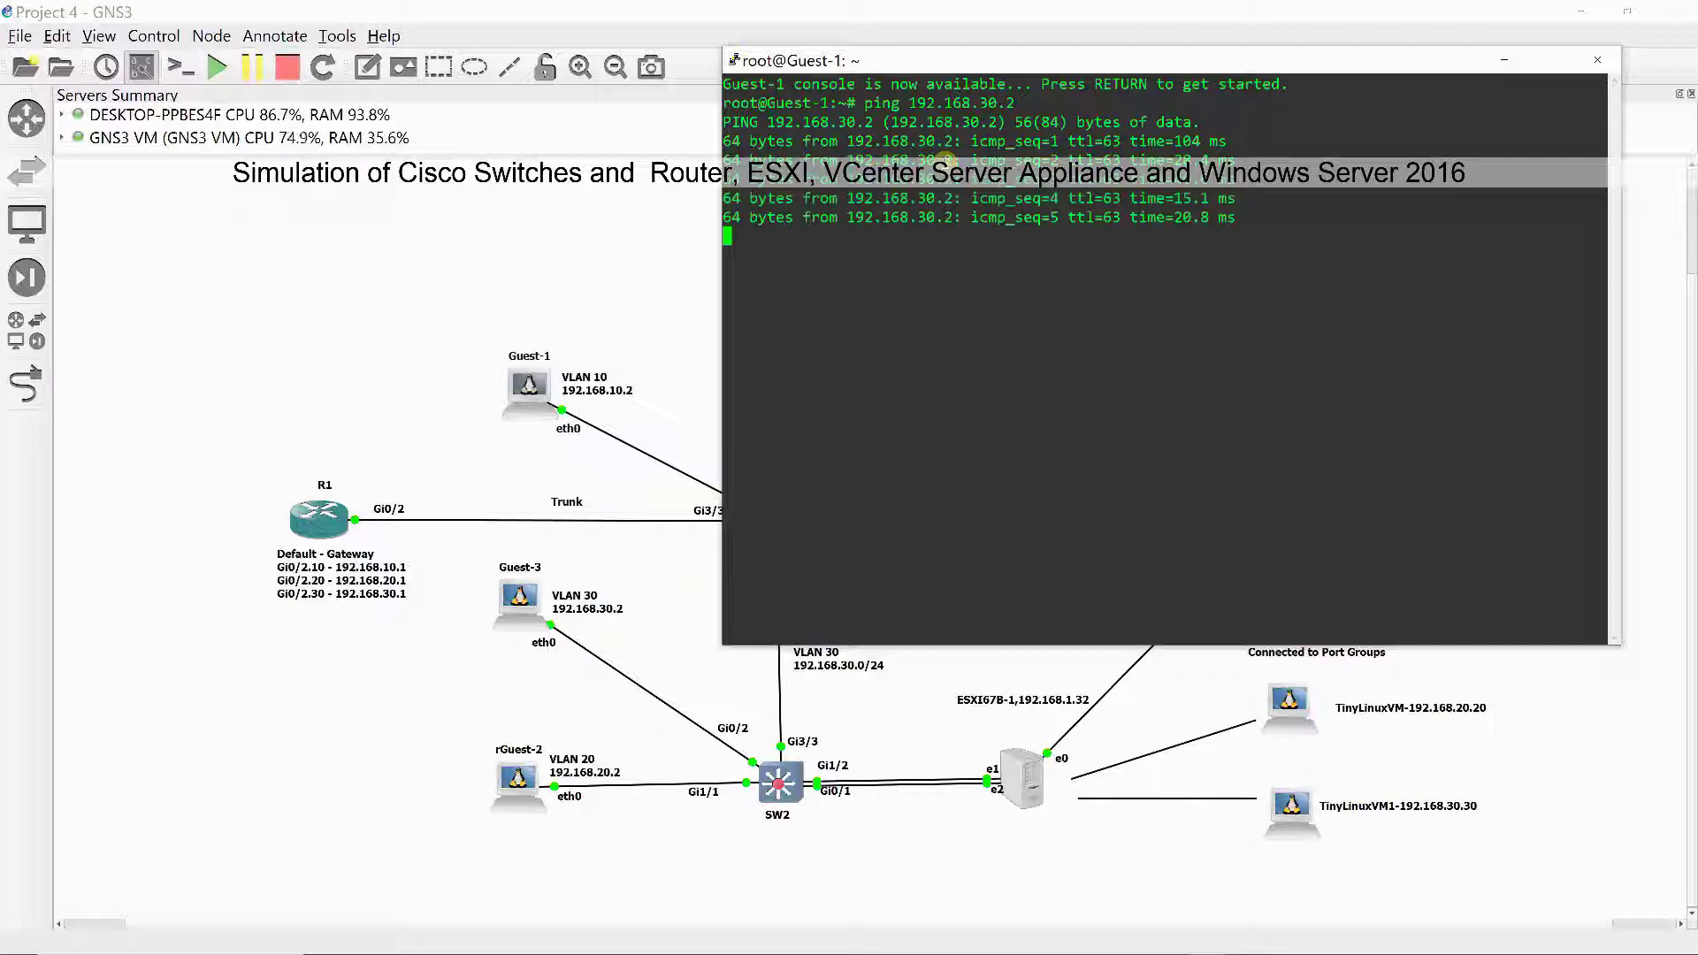
- Stop the running ping, test 192.168.20.2 from Guest-1 instead, and end that ping with its command recalled at the prompt
key(ctrl+c)
key(Up)
key(Left)
key(Left)
key(Left)
key(BackSpace)
text(2)
key(Return)
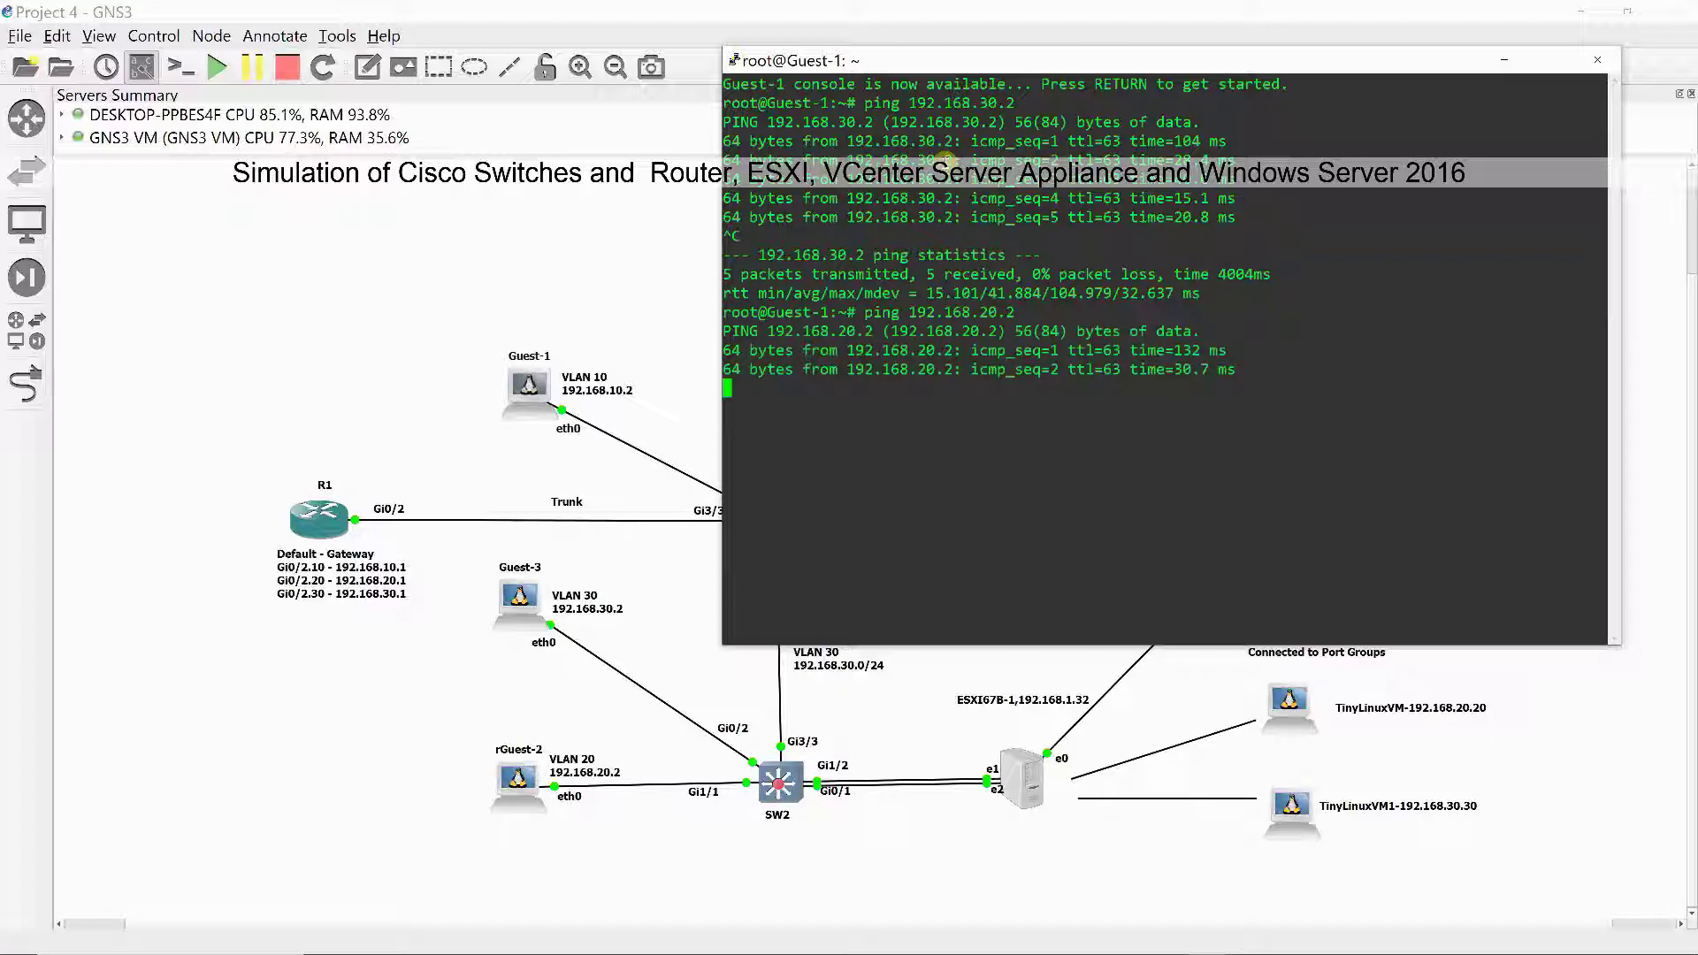
key(ctrl+c)
key(Up)
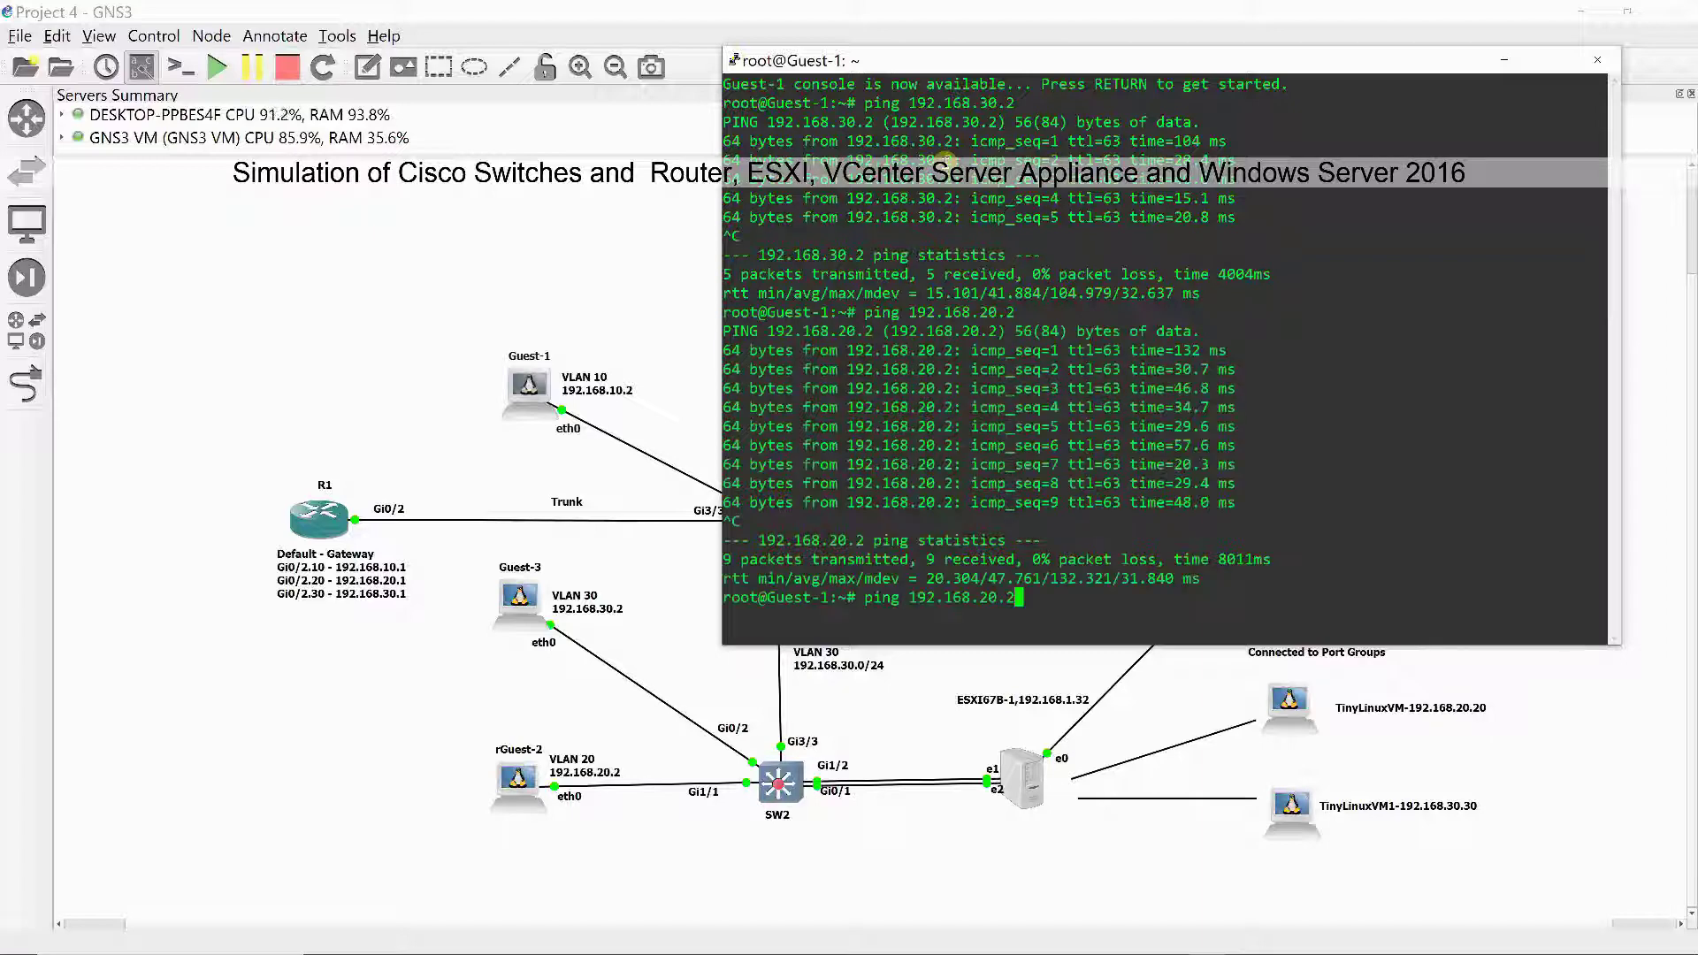
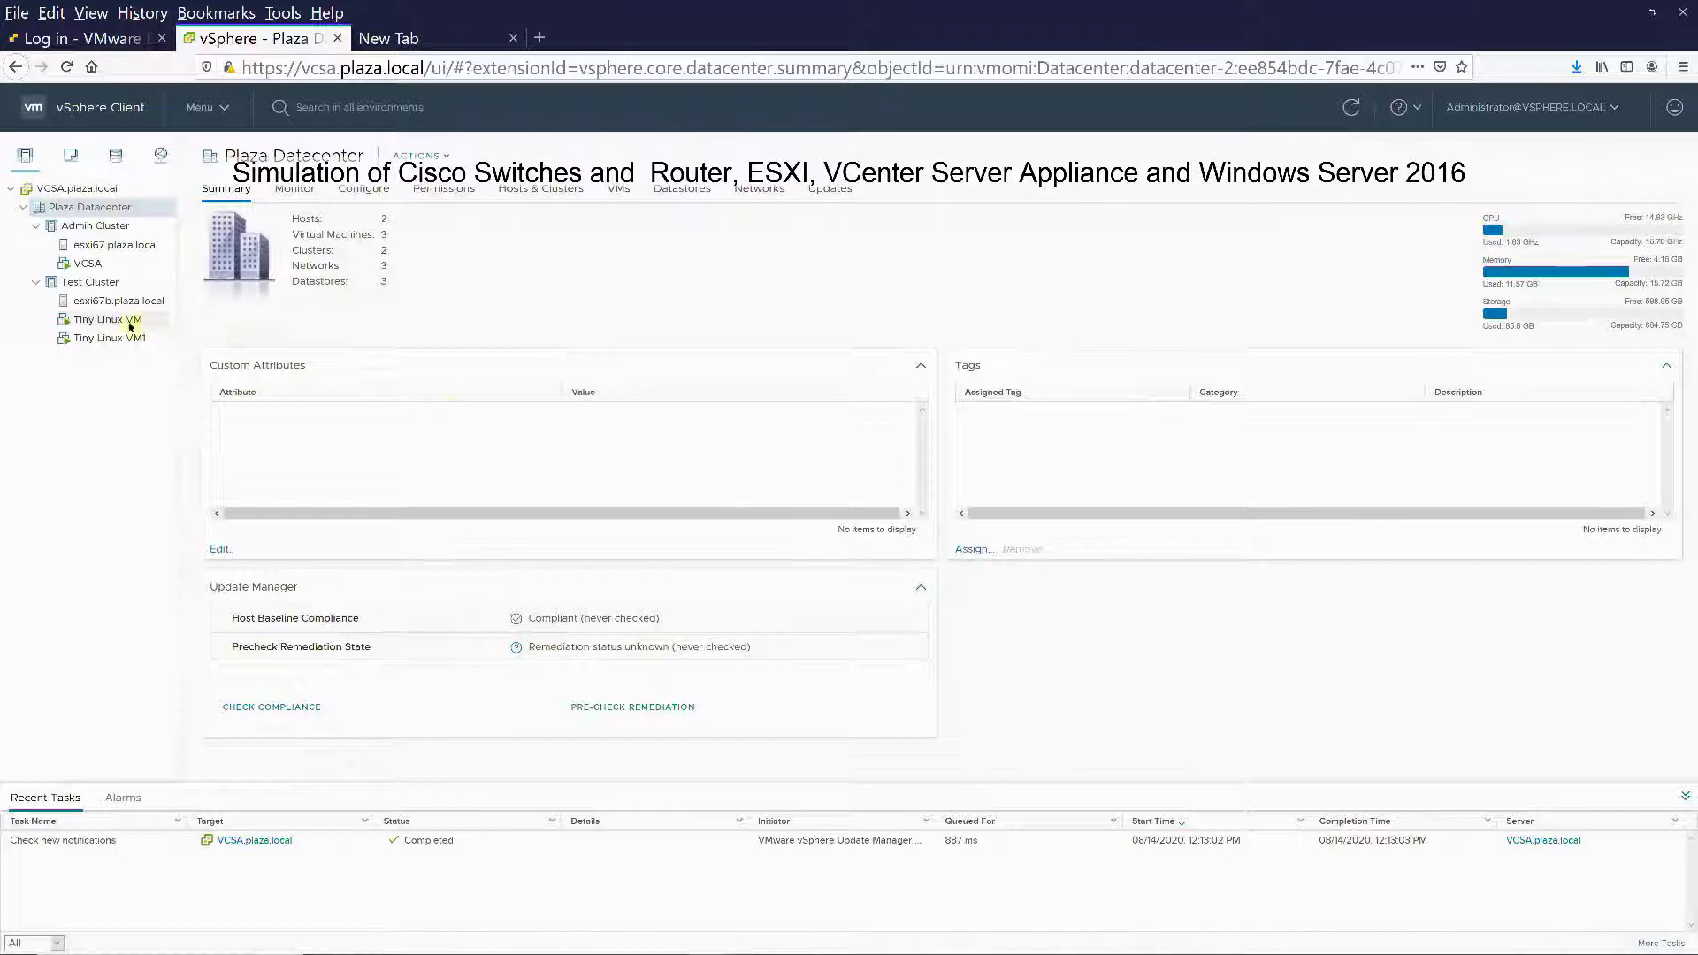
- Switch to the vSphere Client, open Tiny Linux VM's remote console and run a series of ping tests in its terminal
click(107, 319)
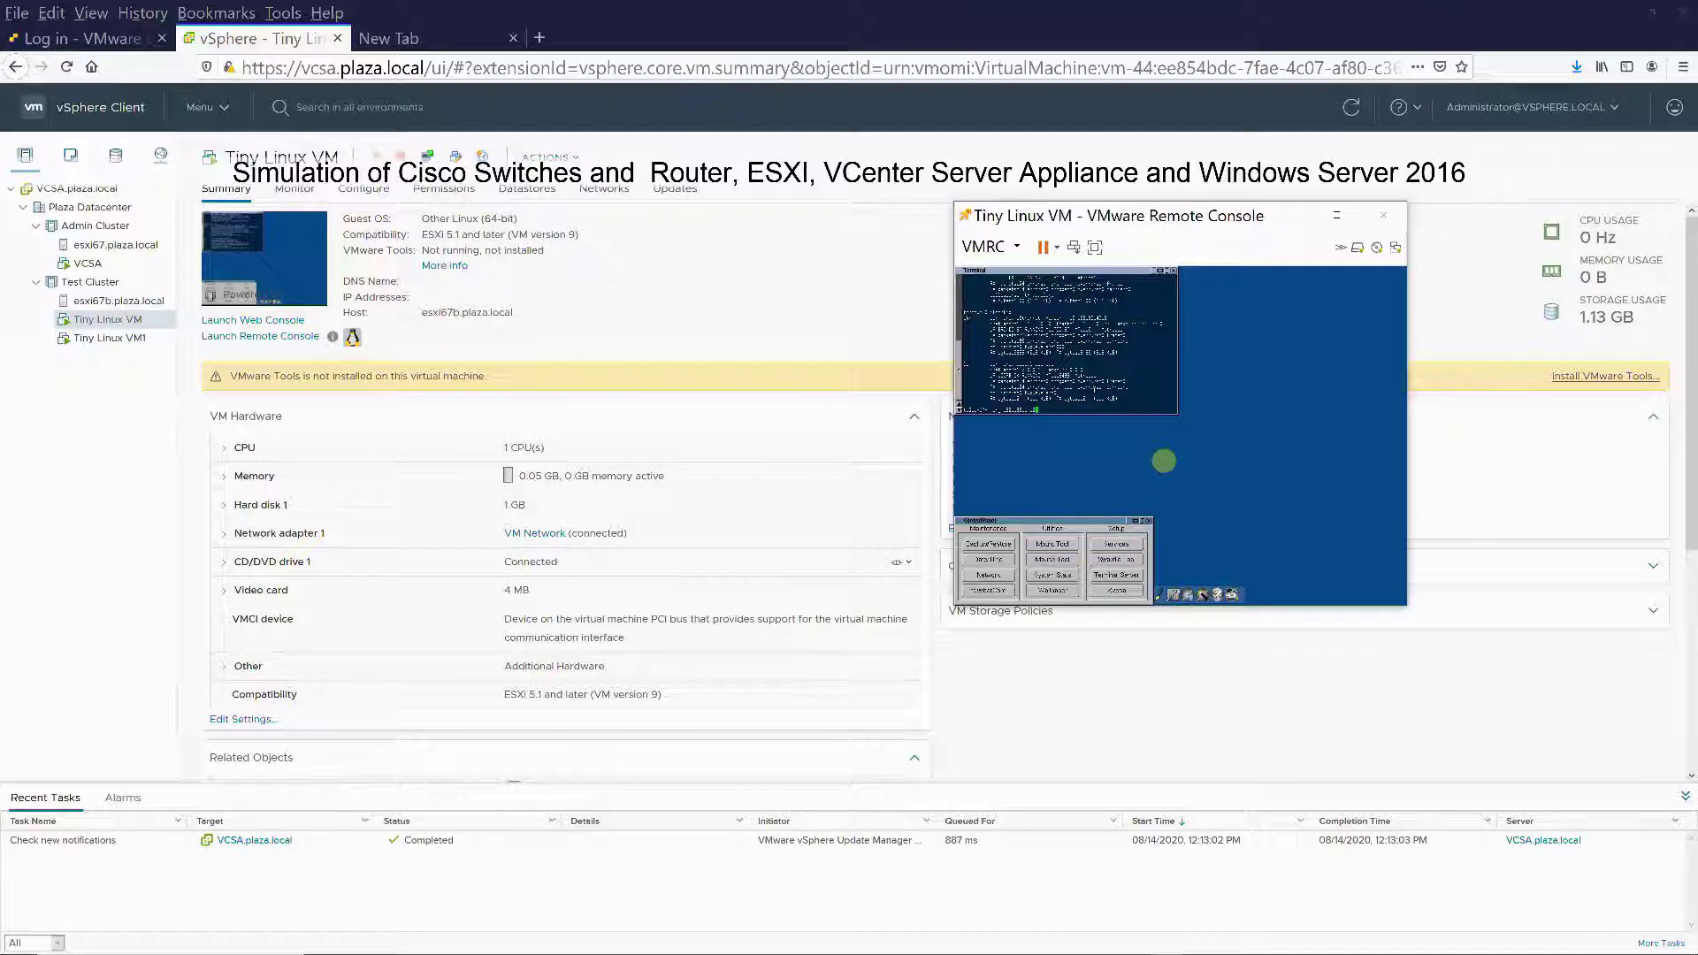
key(Return)
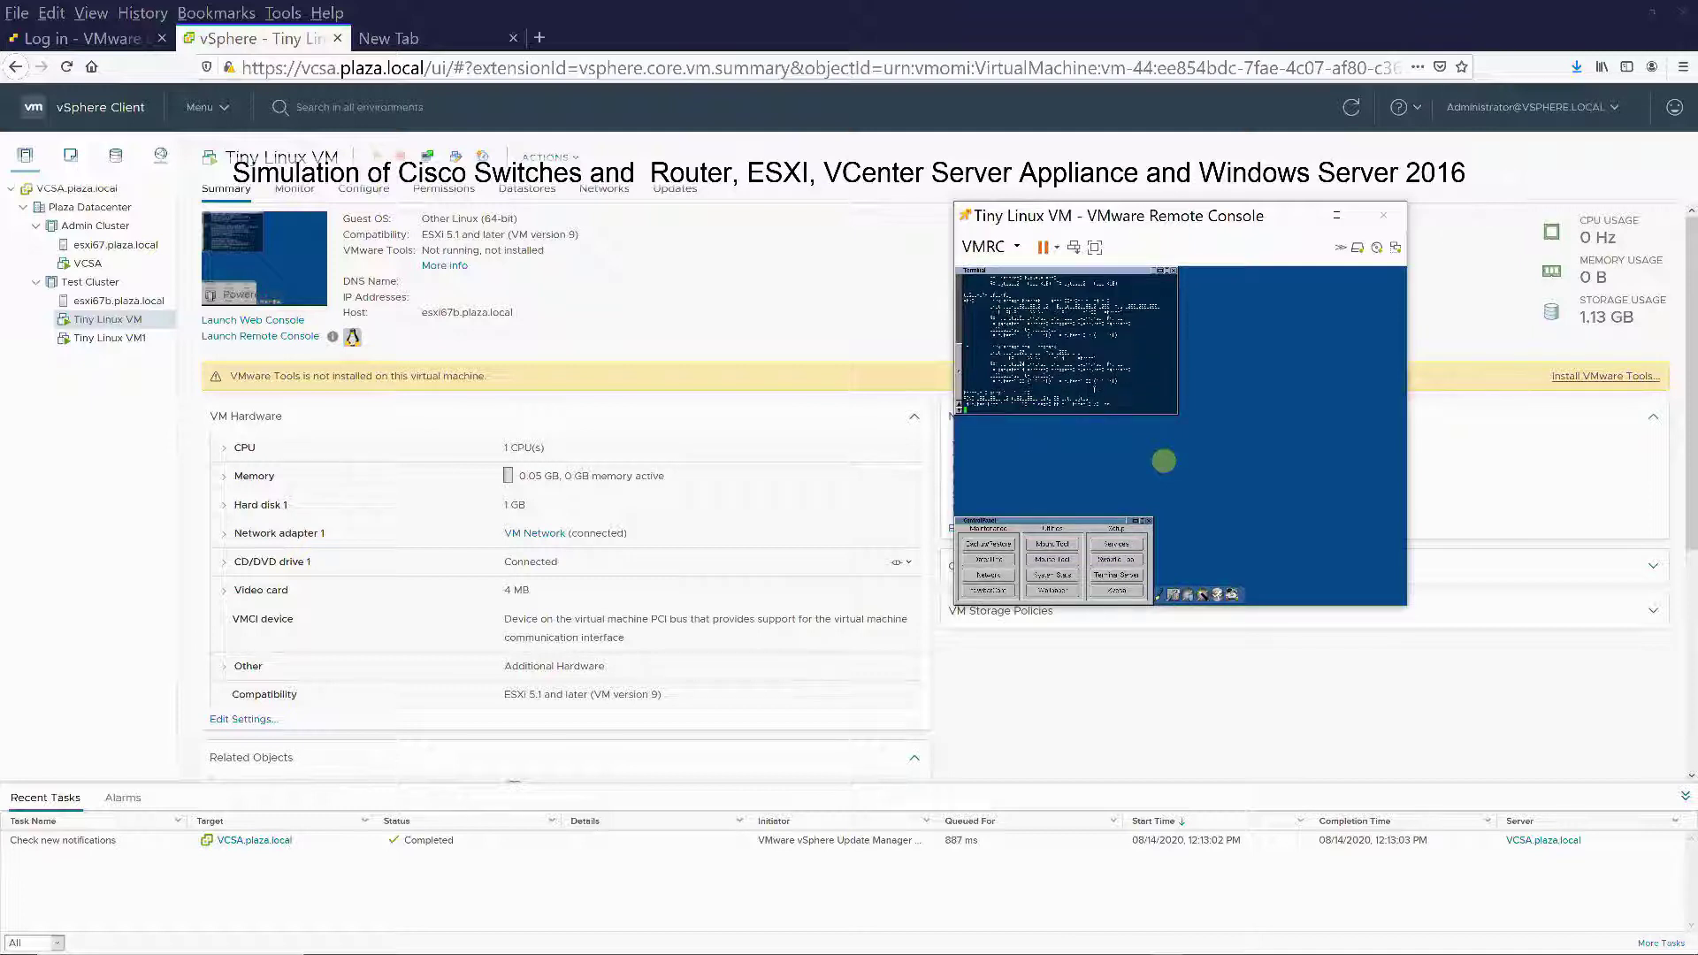
key(Return)
key(Return)
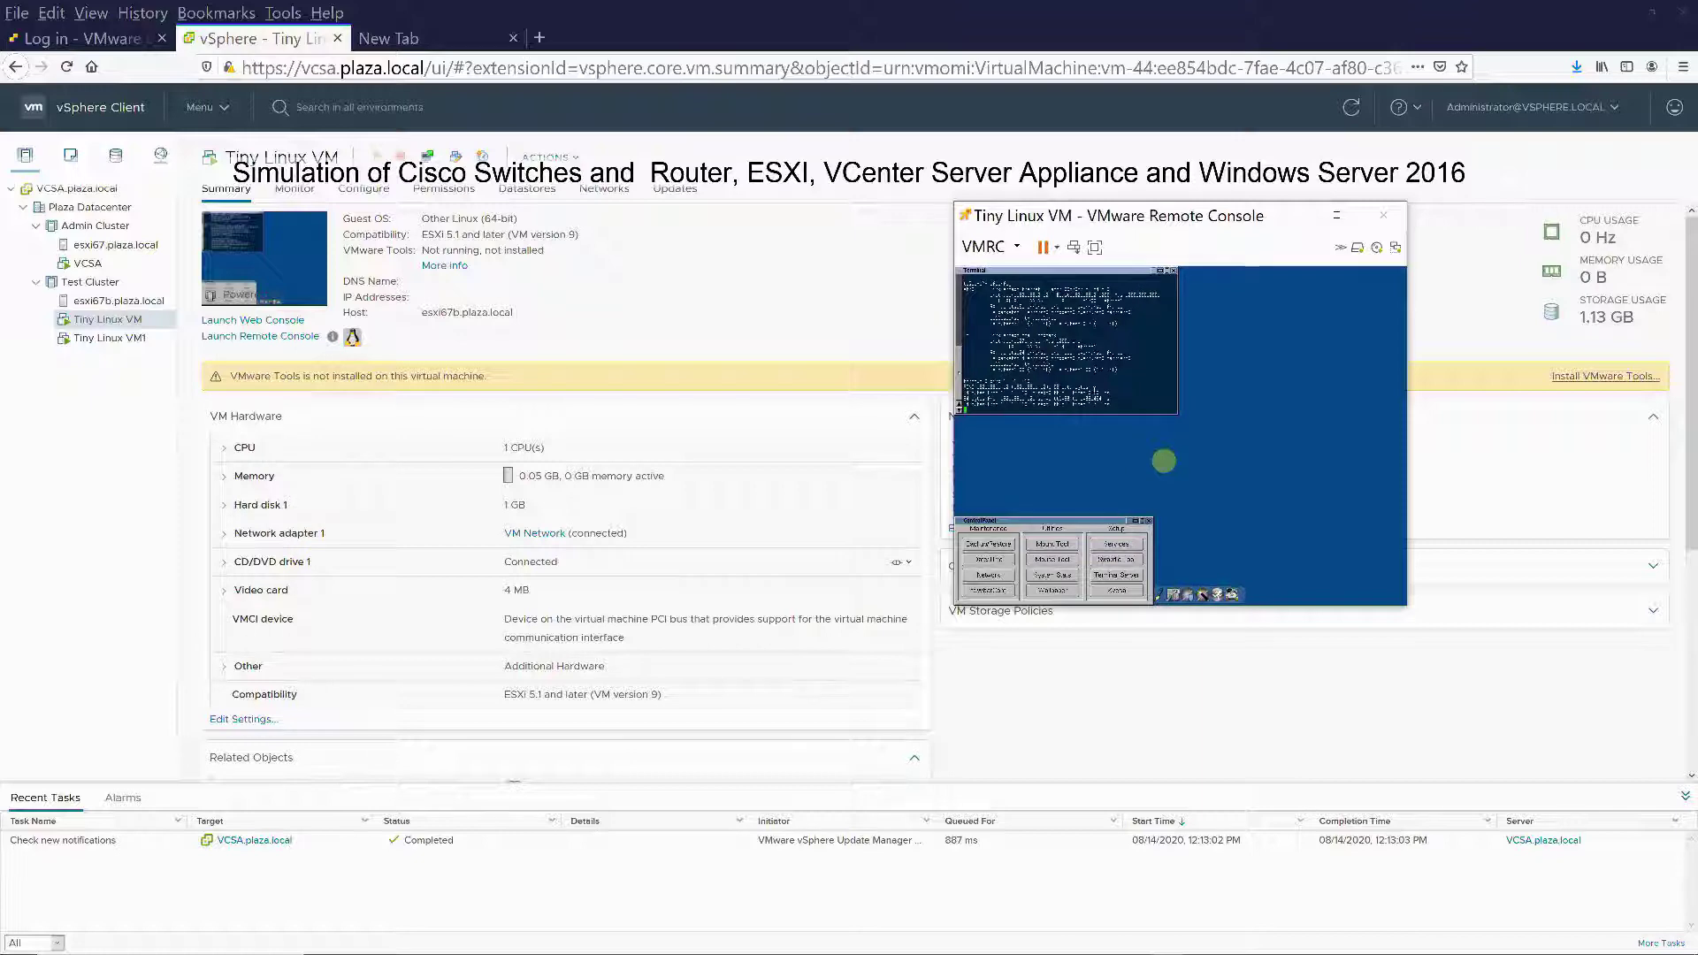
key(Return)
key(Return)
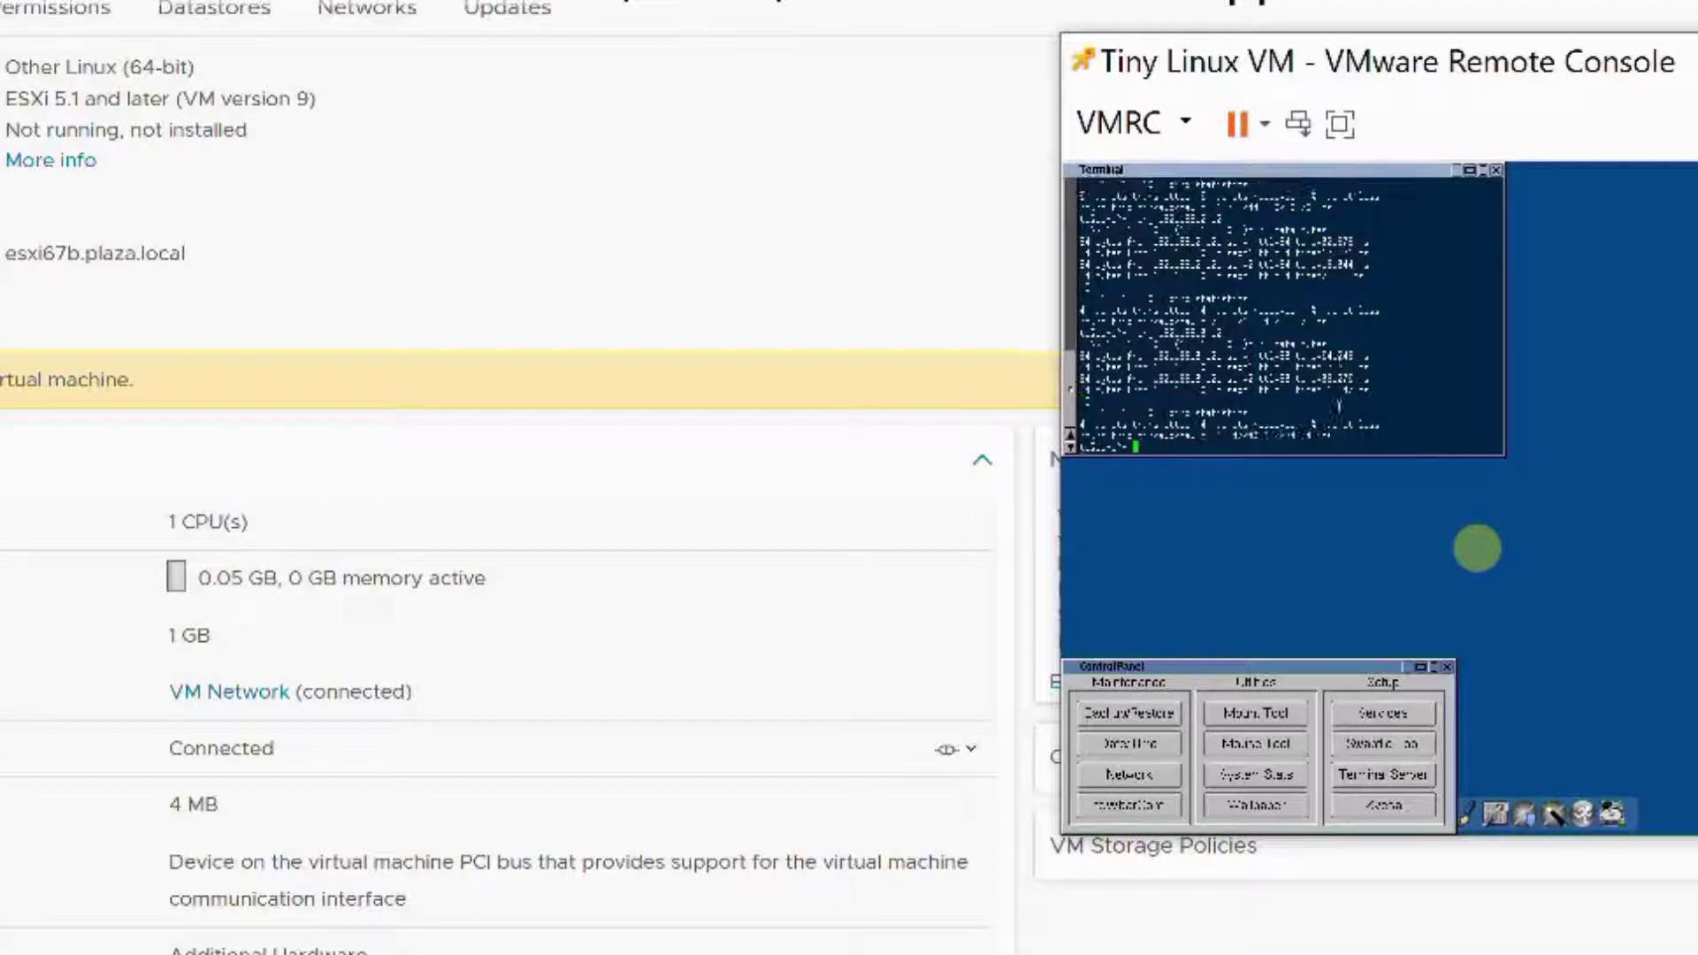
key(Up)
key(Return)
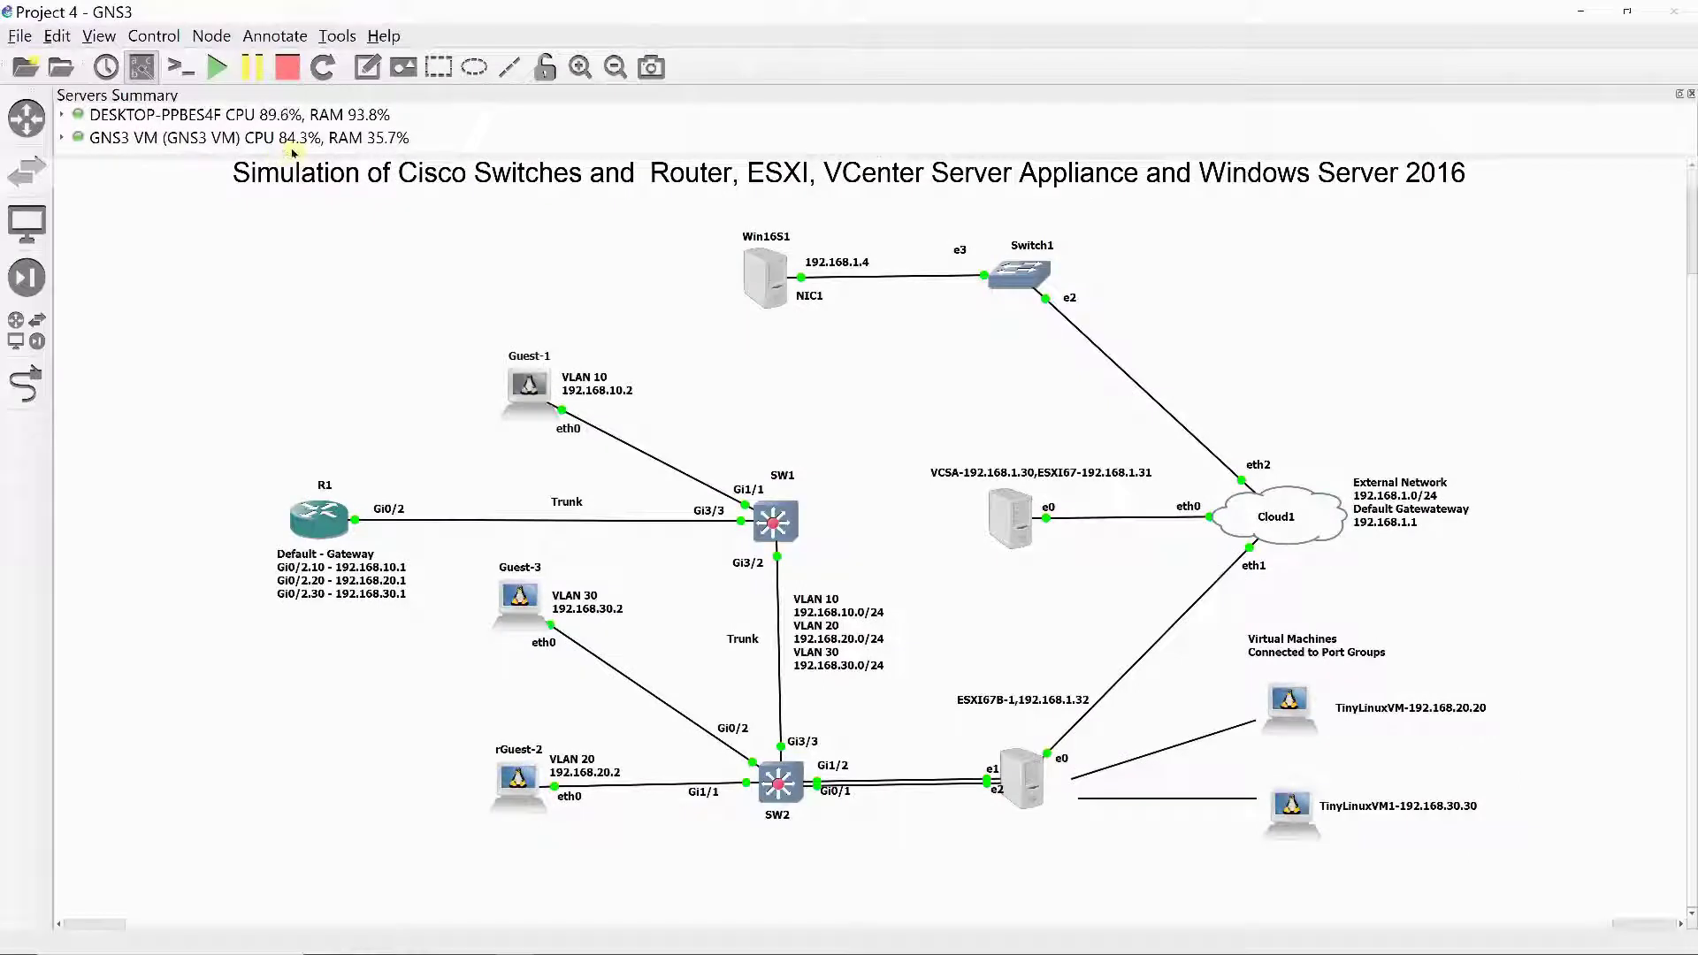
- Switch to VMware Workstation and examine the ESXI67 virtual machine's hardware settings, closing them without changes
click(475, 944)
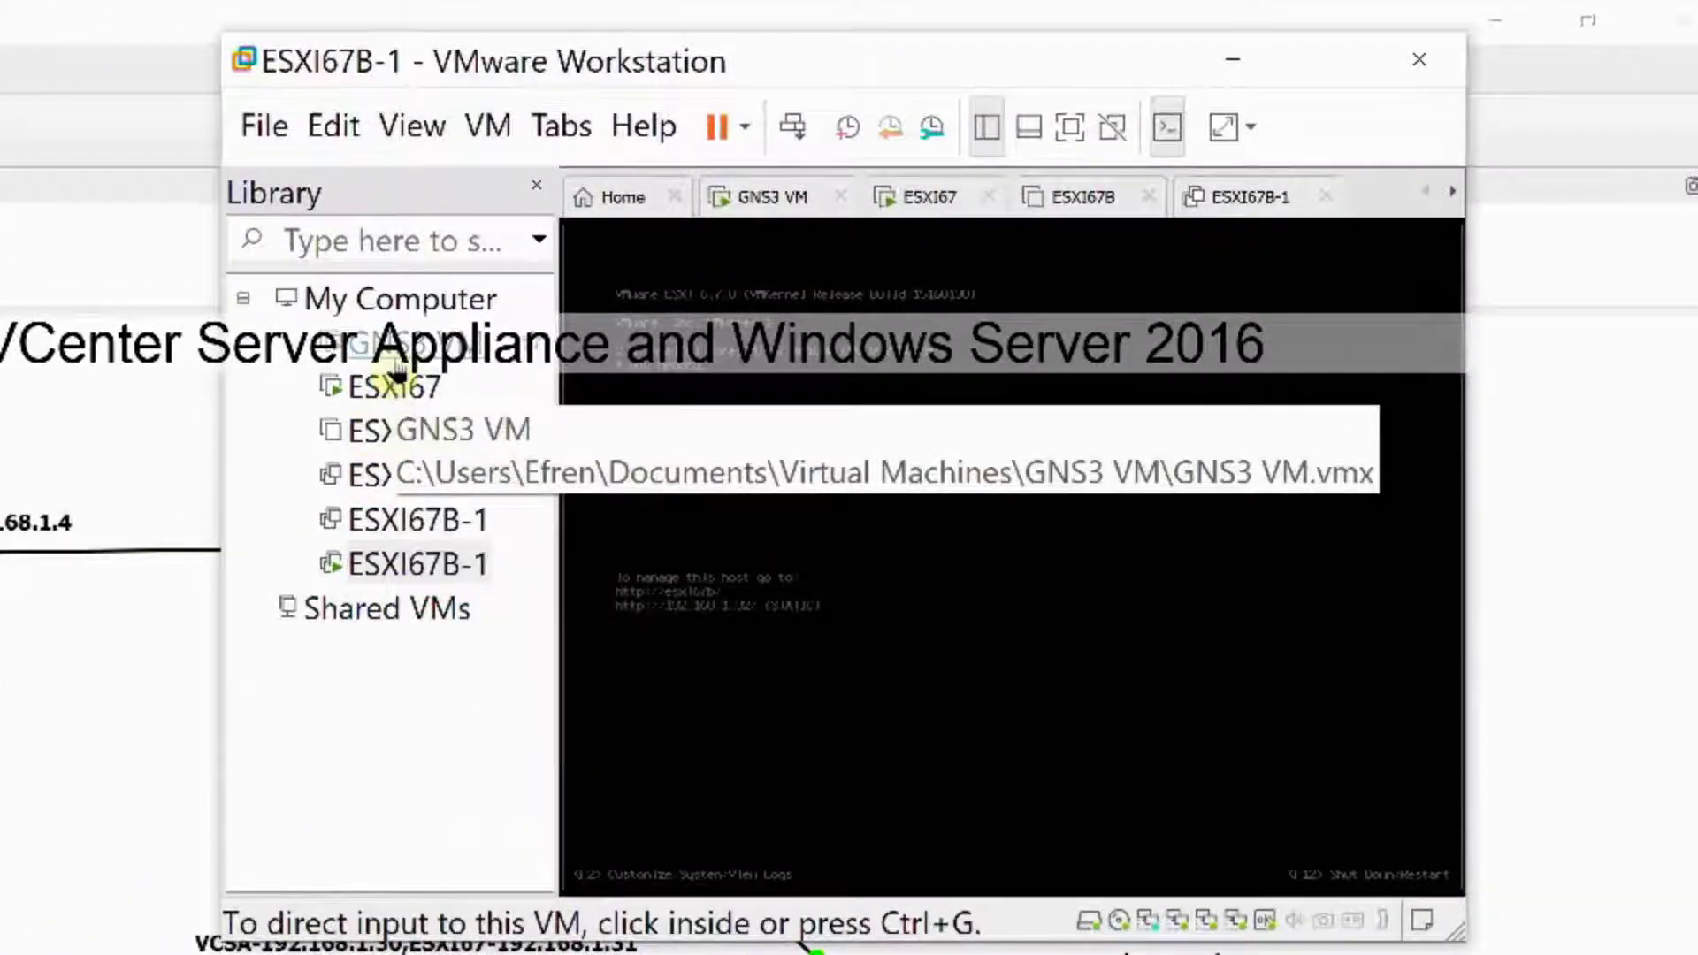
right_click(385, 389)
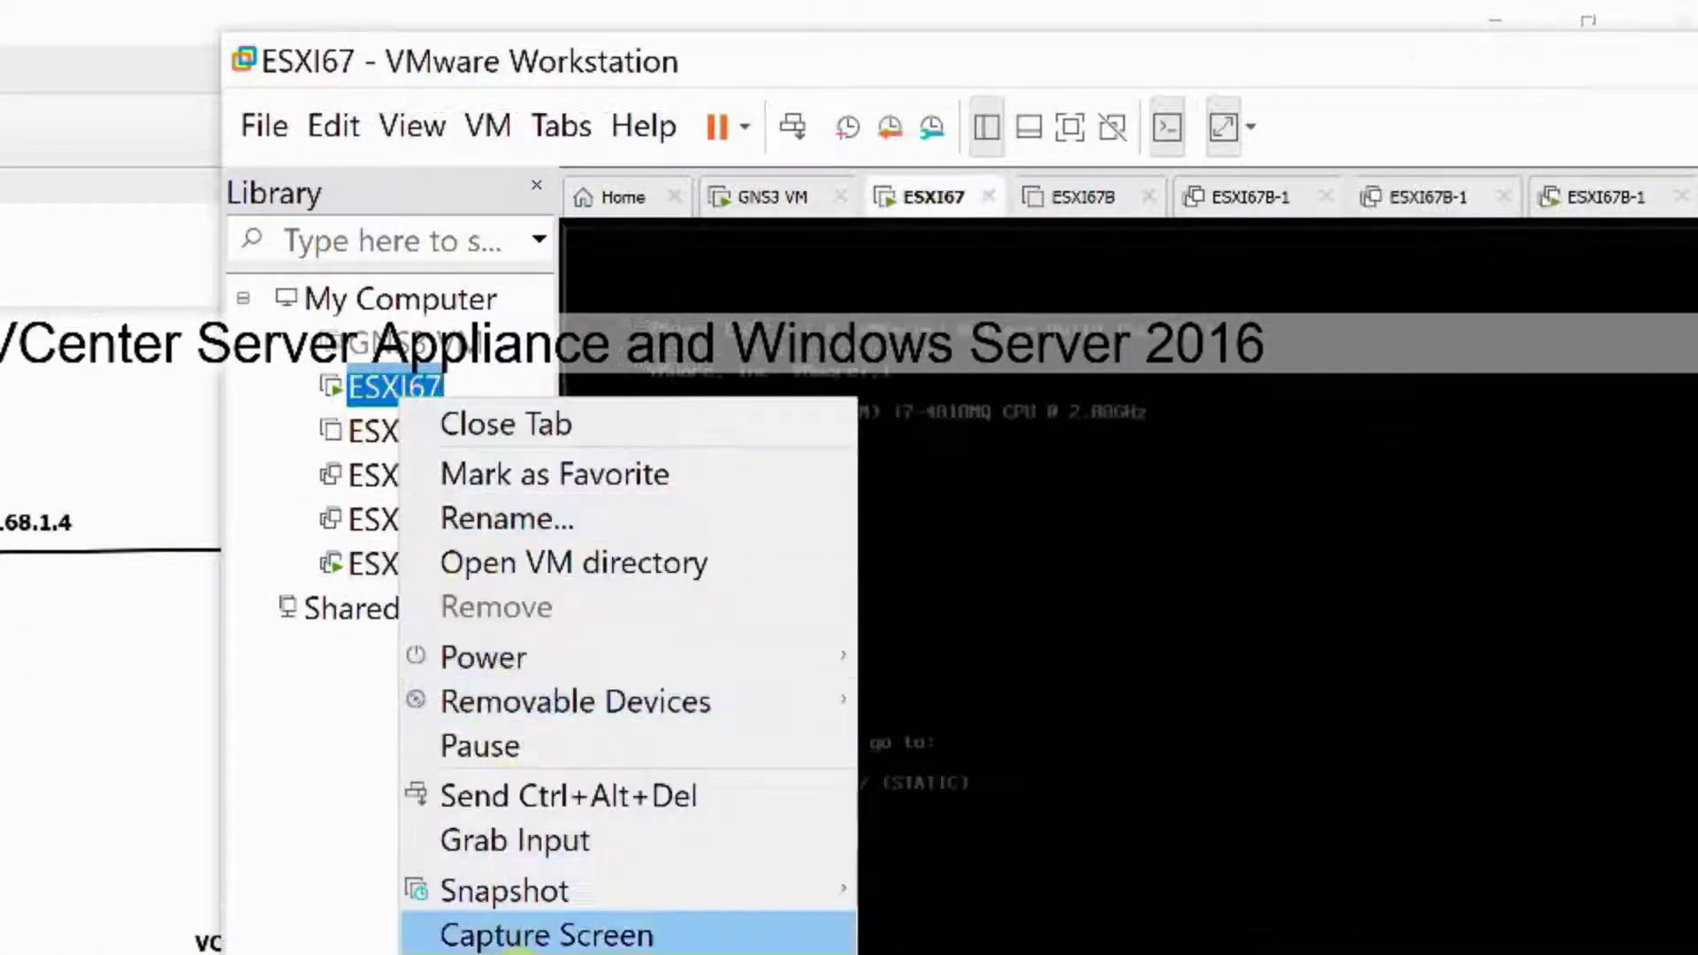
key(Escape)
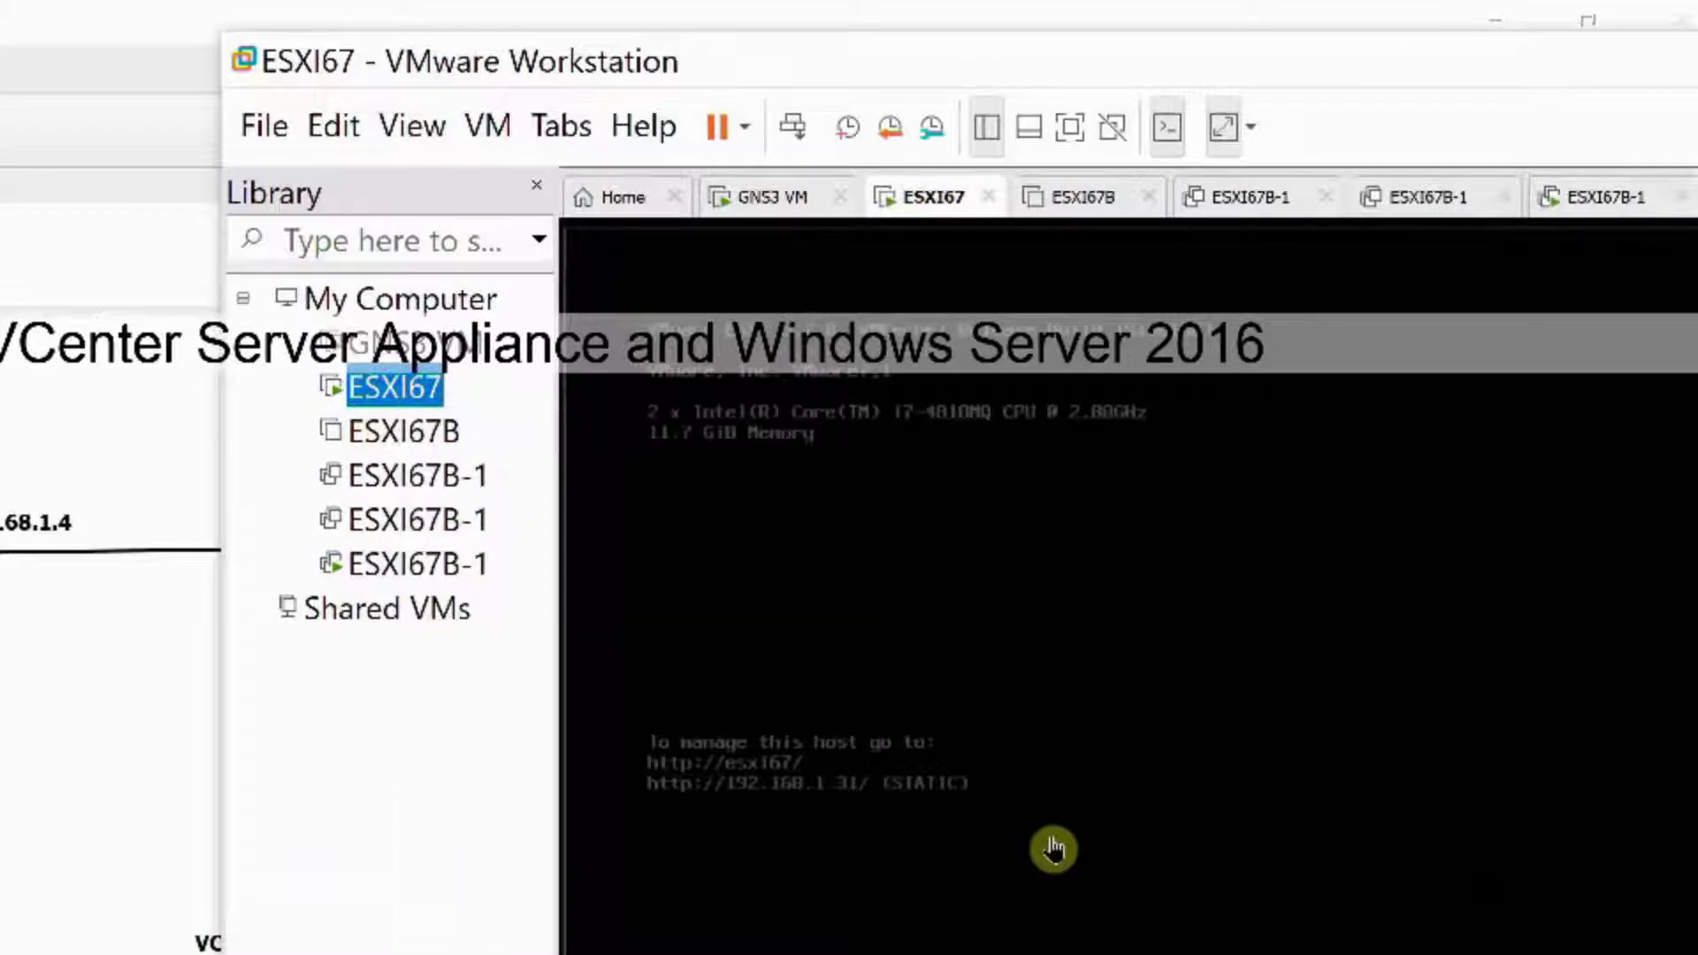
key(ctrl+d)
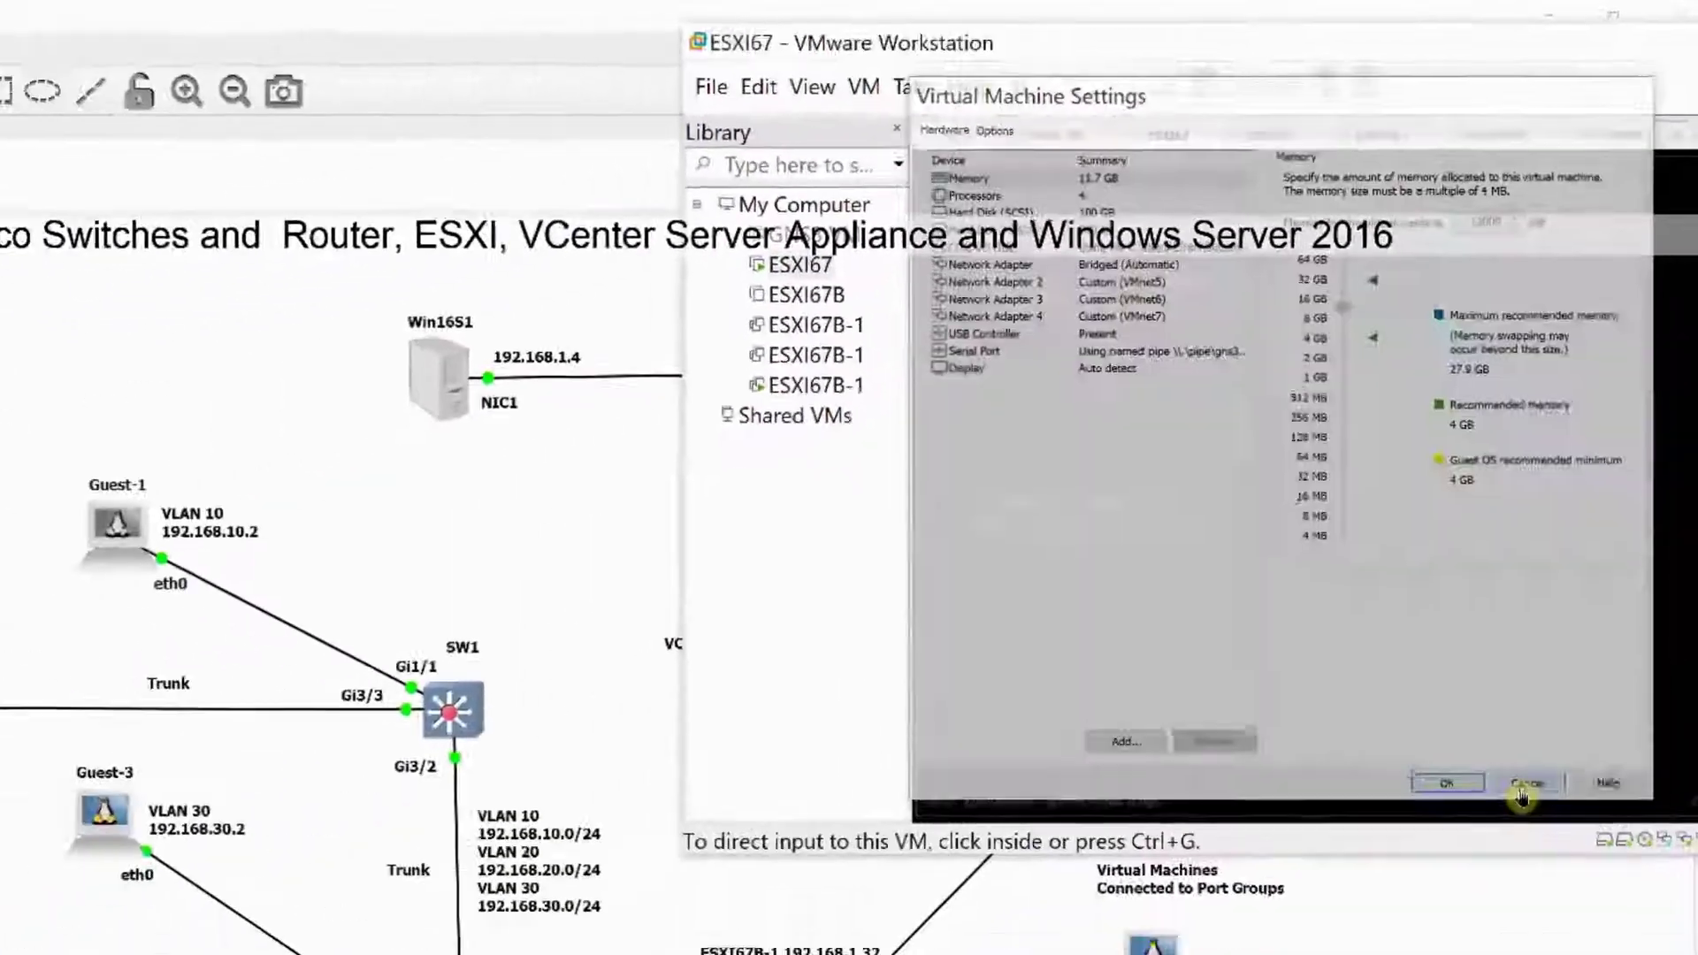
key(Escape)
- Examine the first Network Adapter in the running ESXI67B-1 virtual machine's settings and close them without changes
right_click(1030, 283)
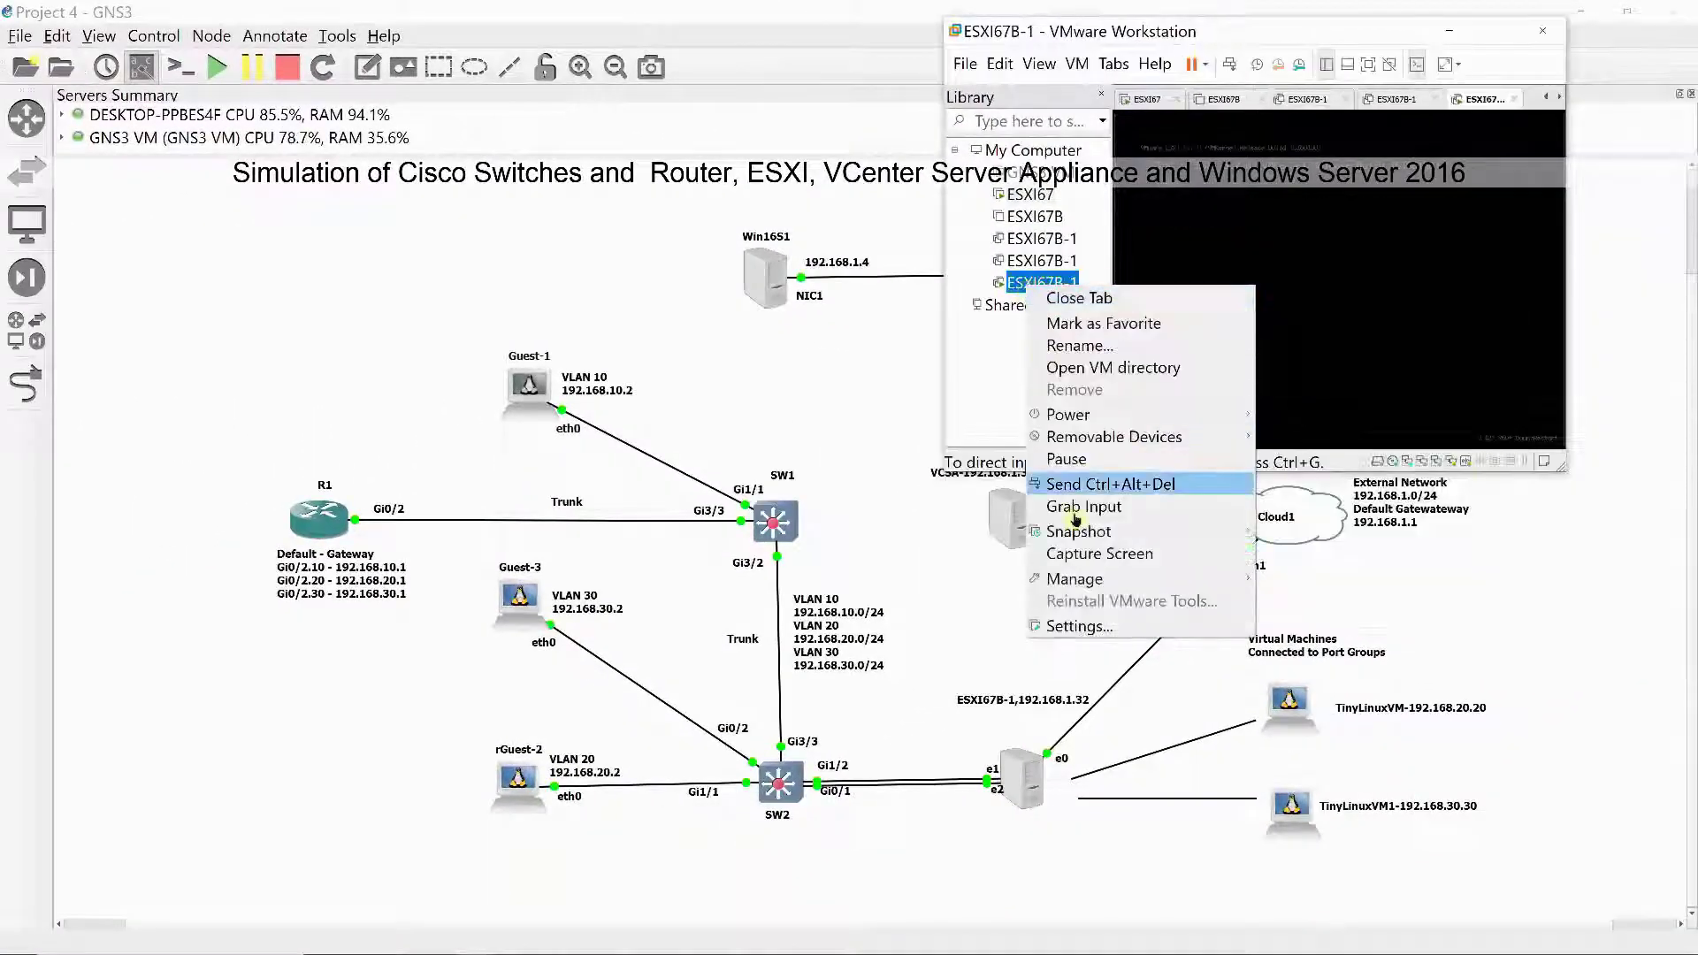
click(1080, 626)
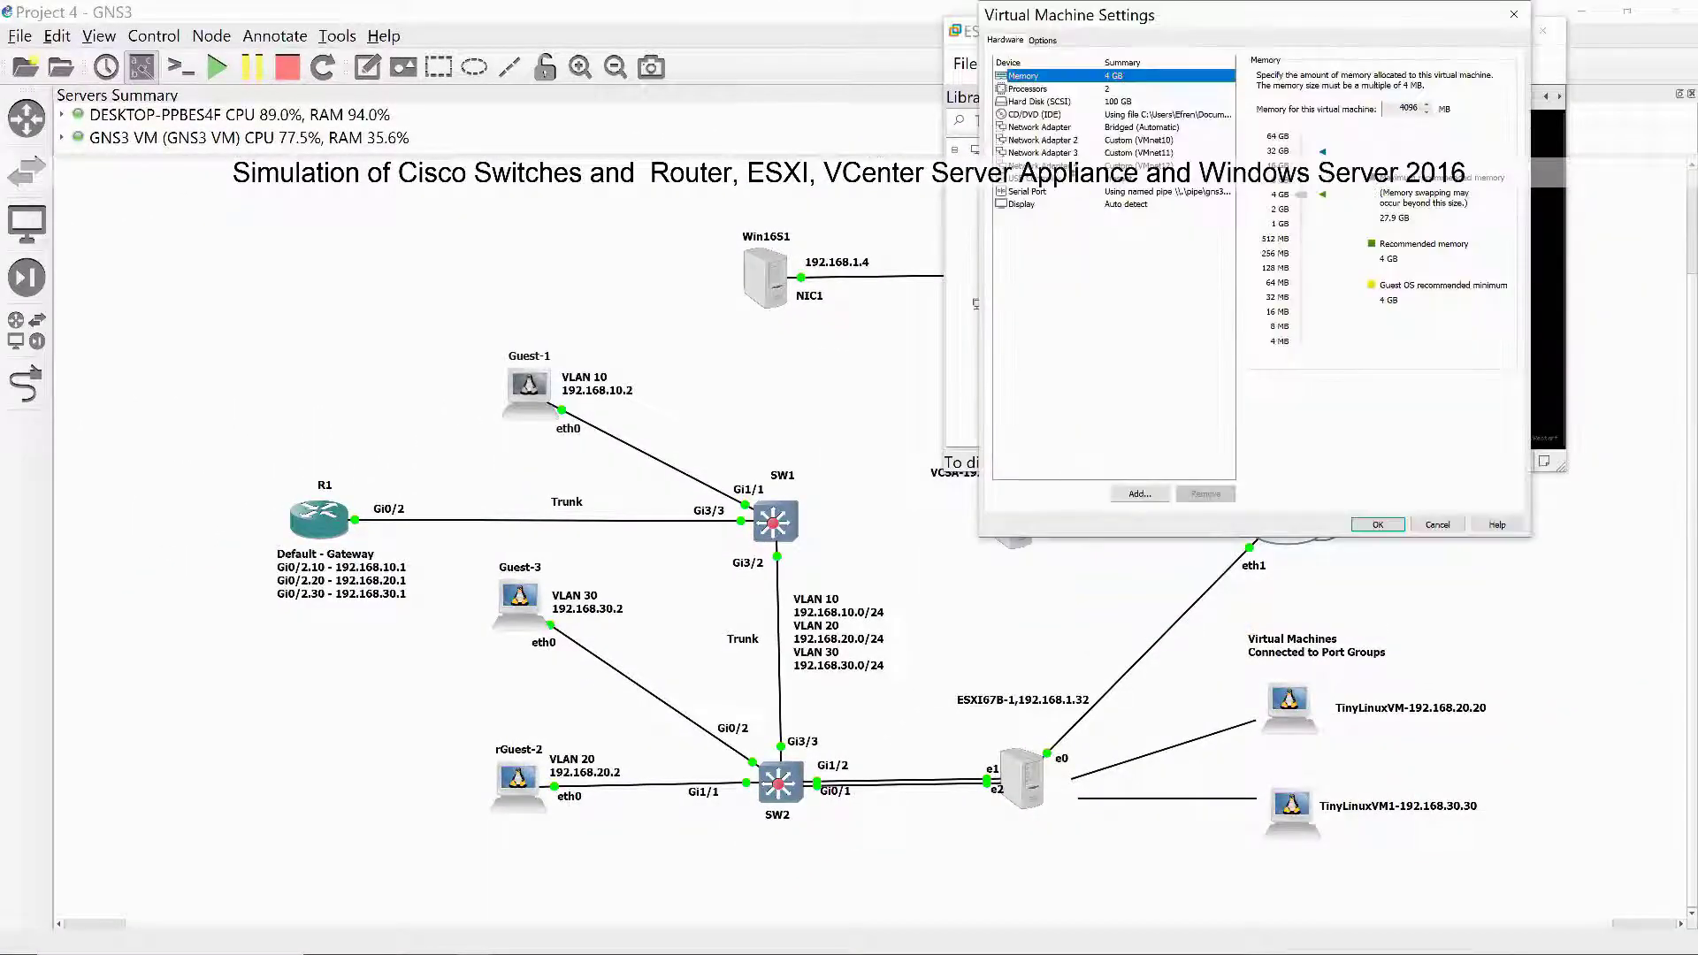
click(1044, 128)
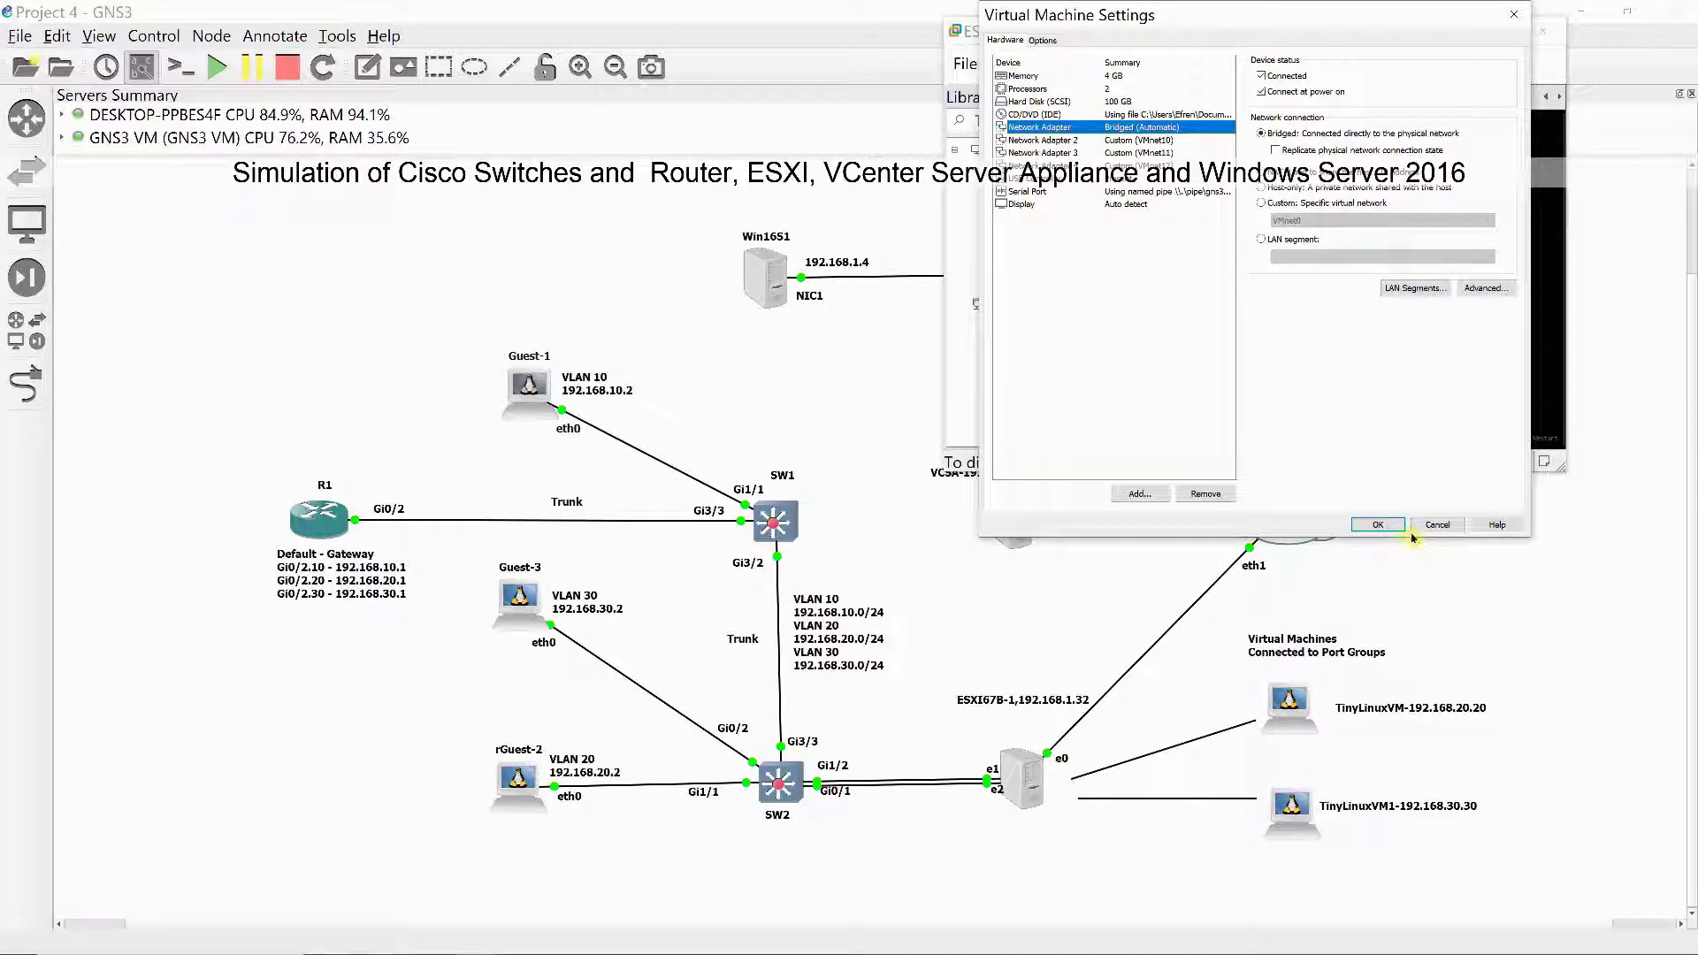
click(1437, 526)
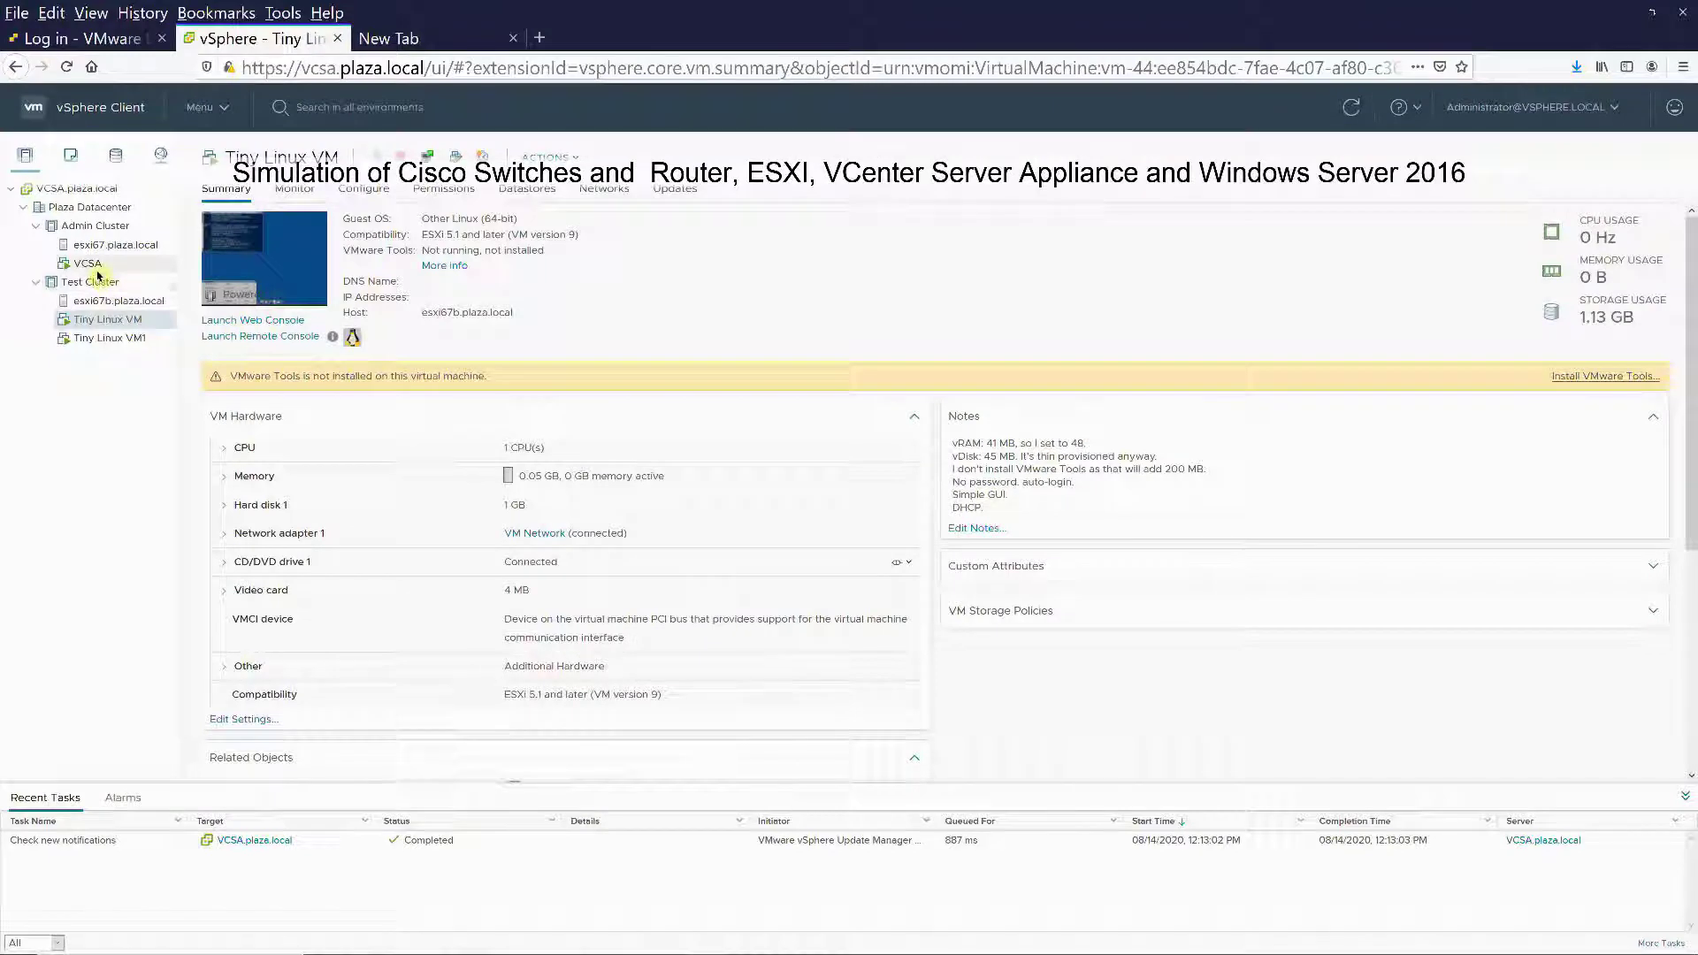
- In the vSphere Client, examine Network adapter 1 in the VCSA virtual machine's settings and accept the dialog
click(95, 268)
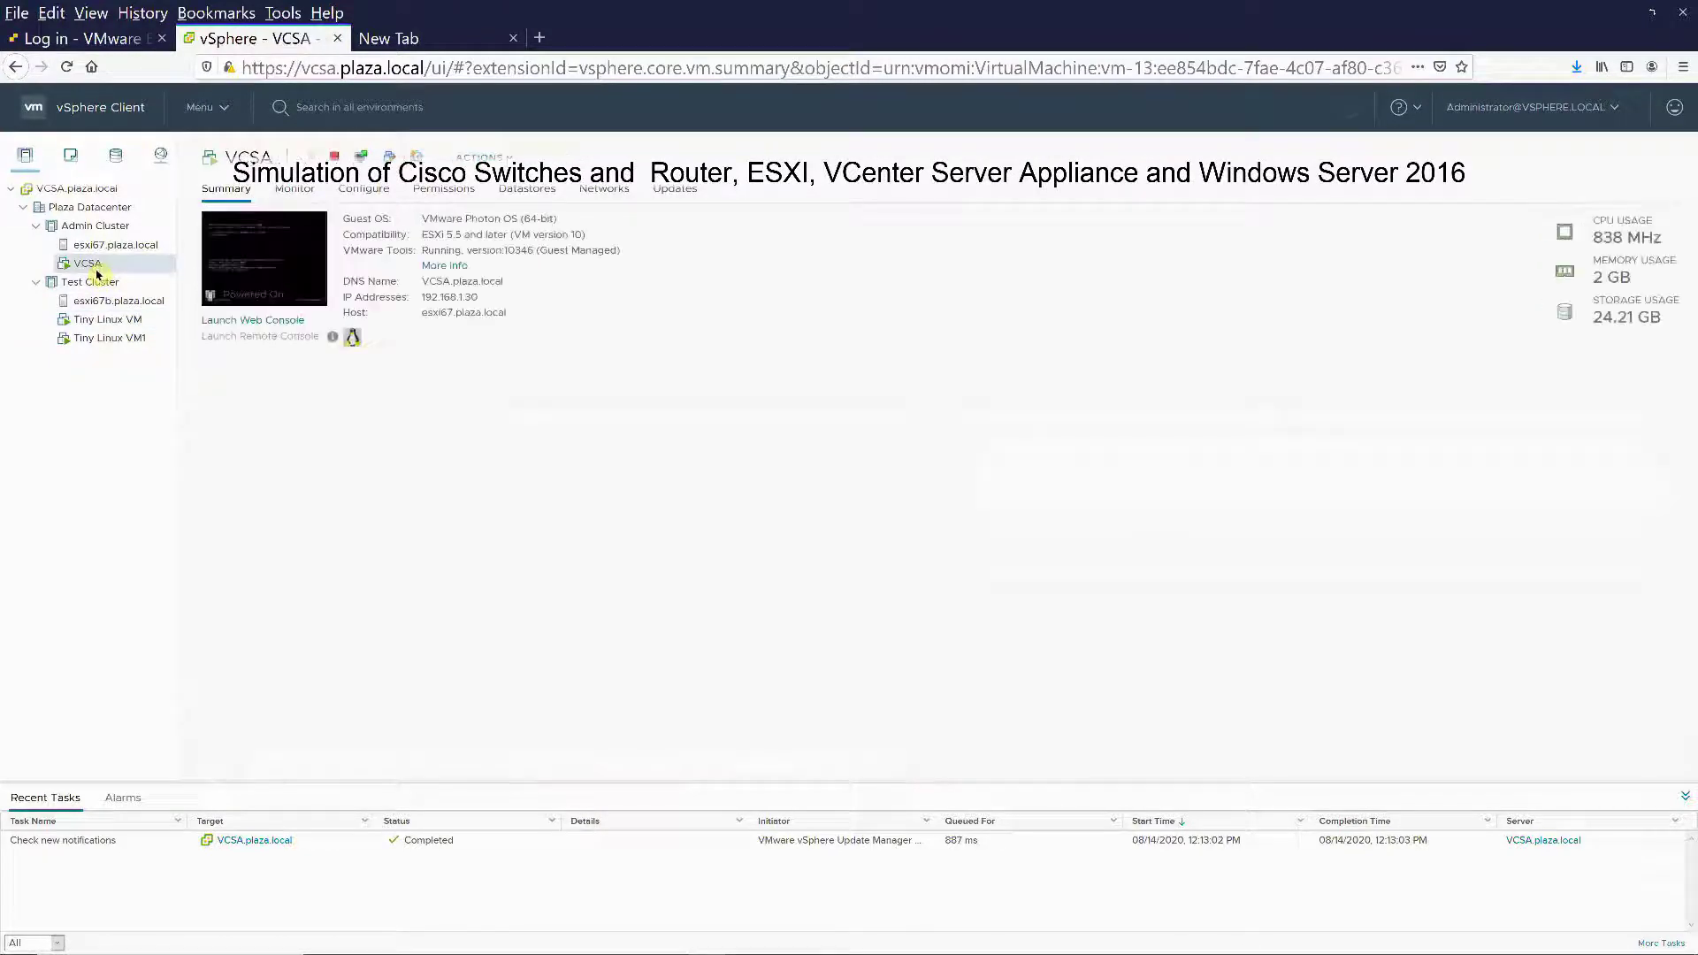
right_click(97, 273)
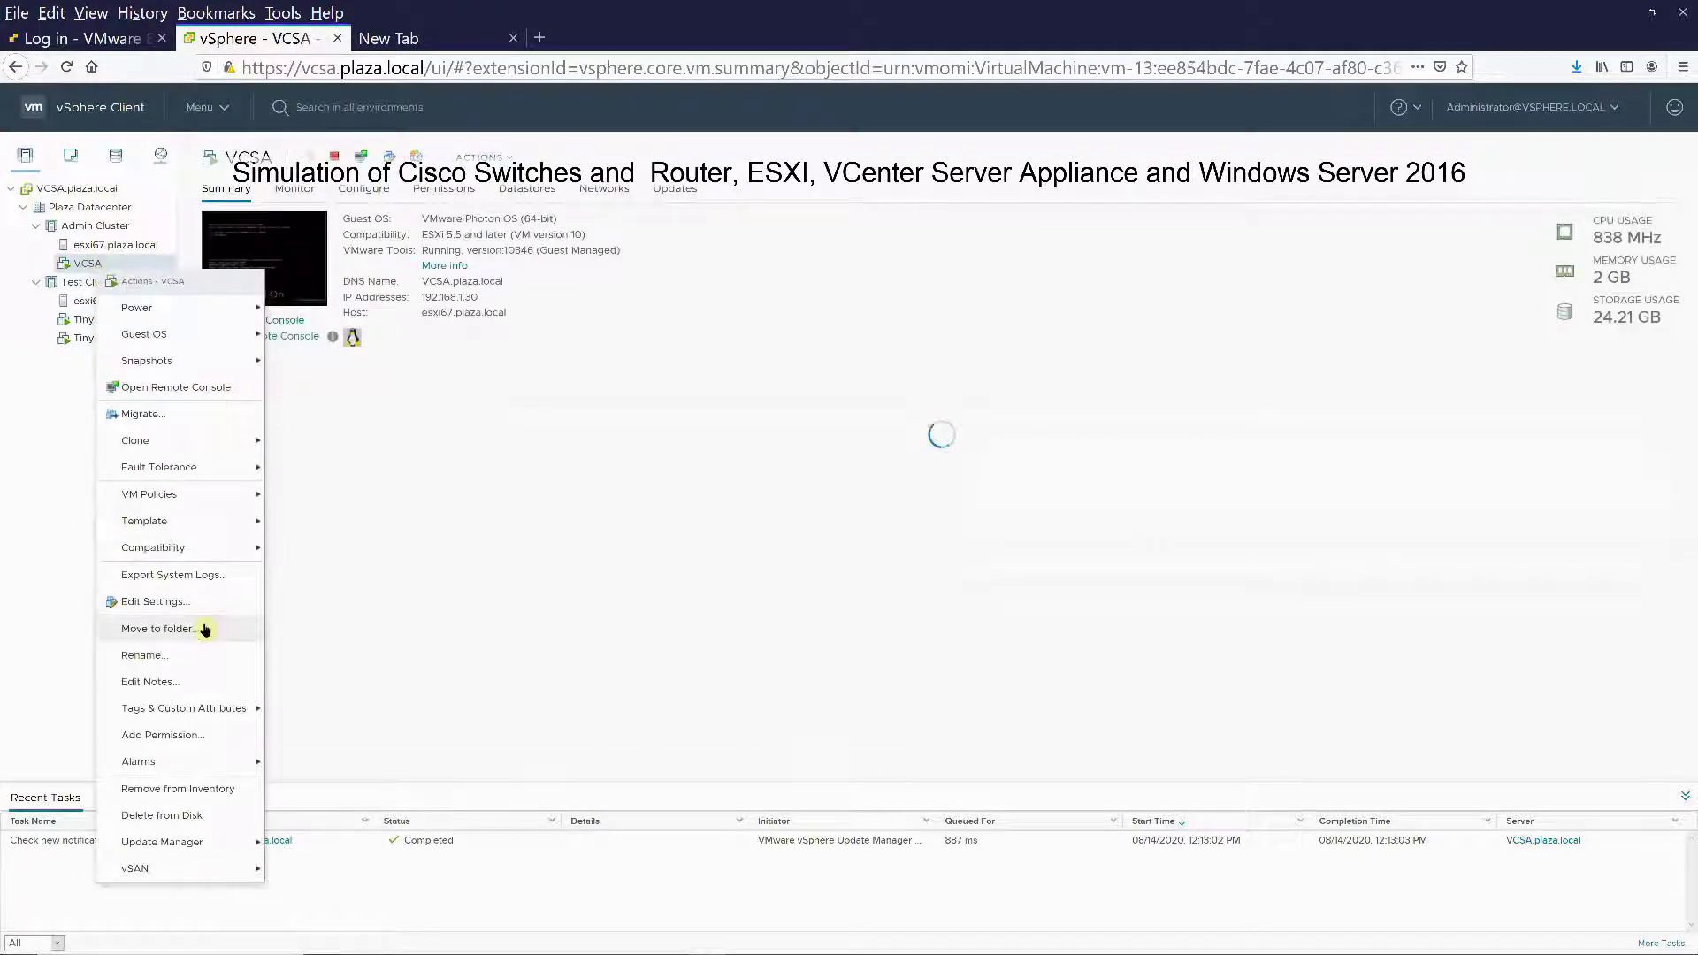
click(168, 602)
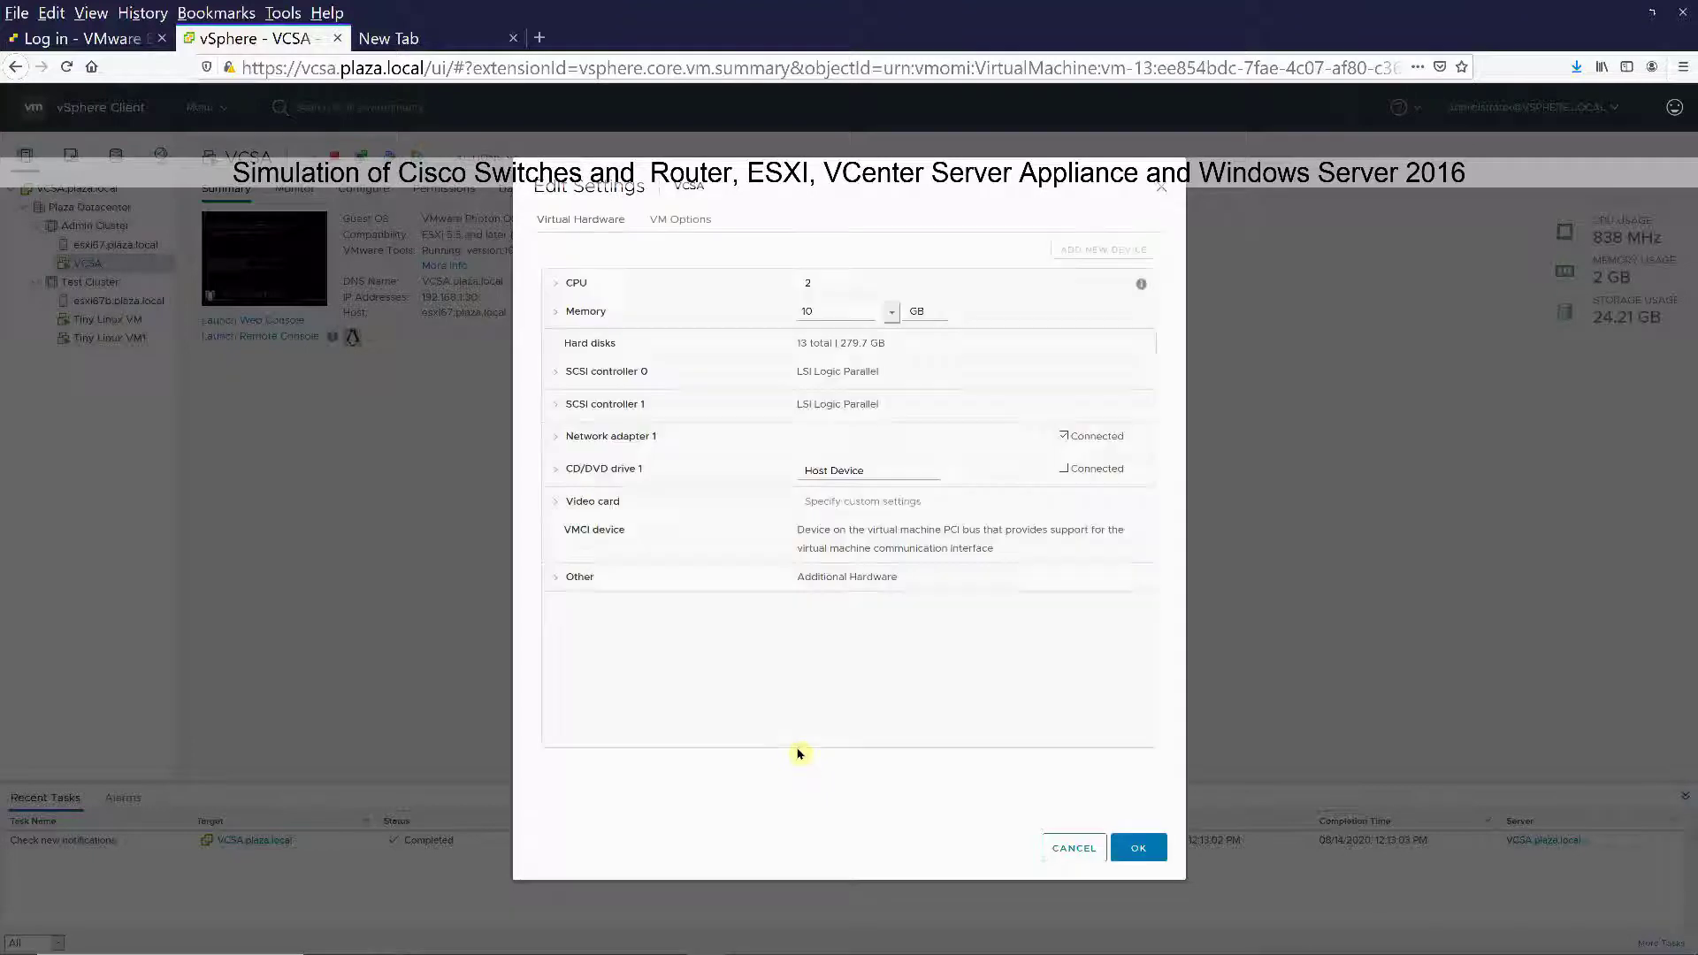
click(557, 438)
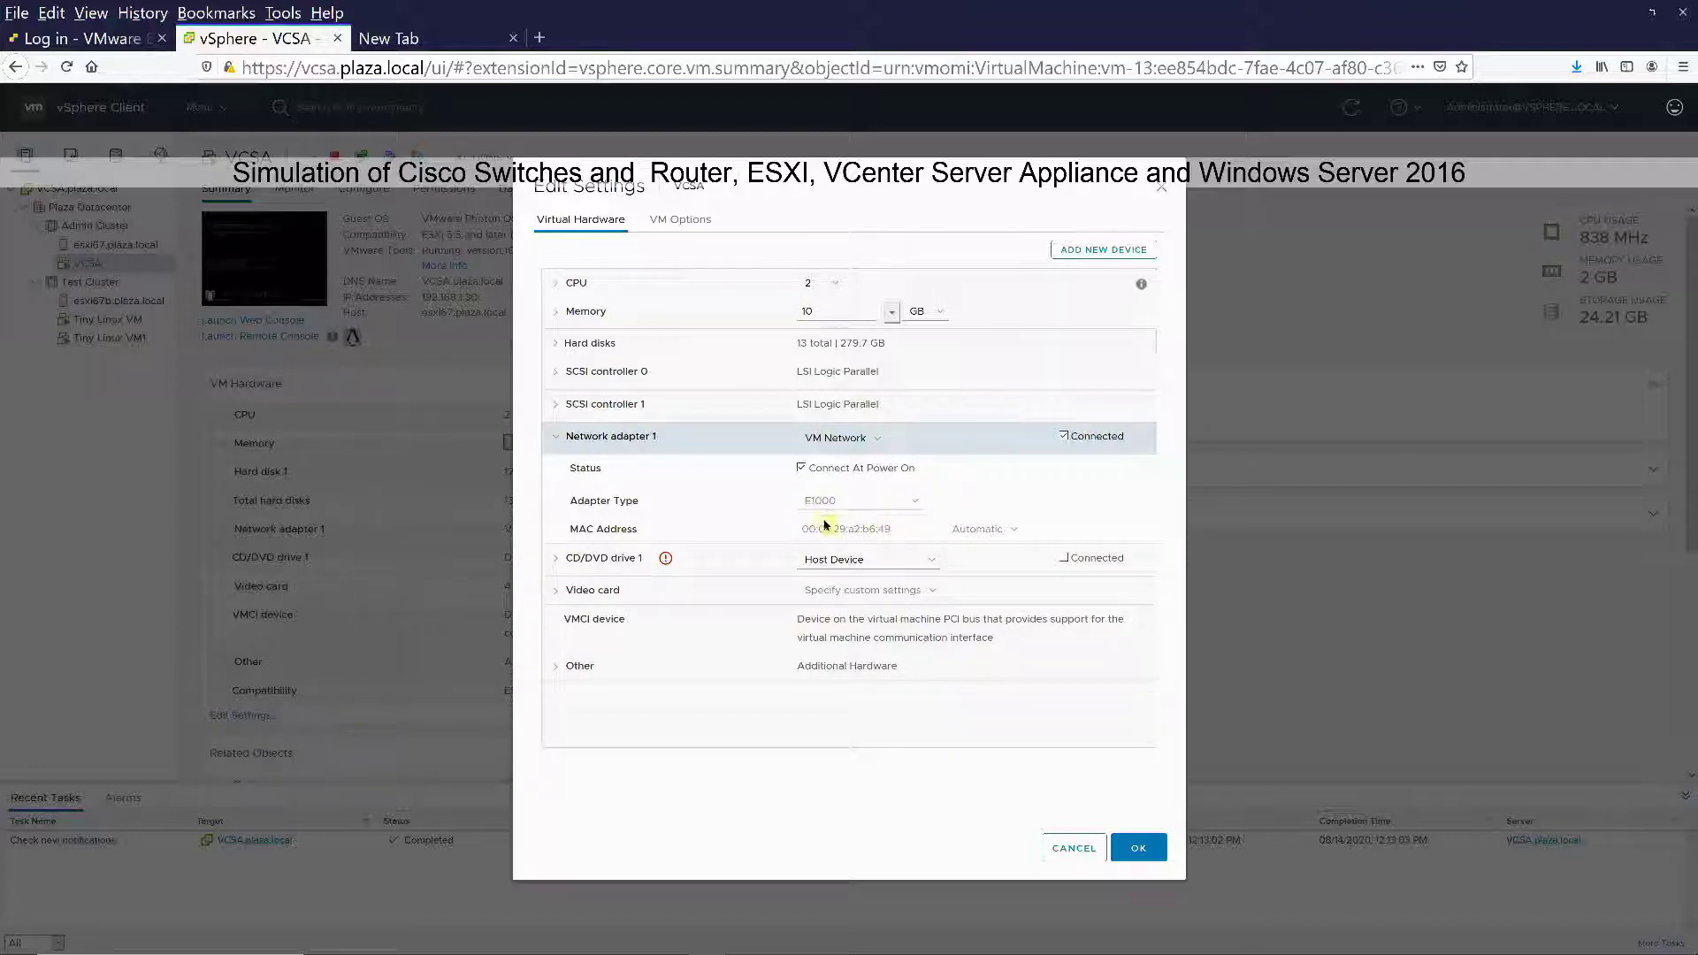
click(1141, 851)
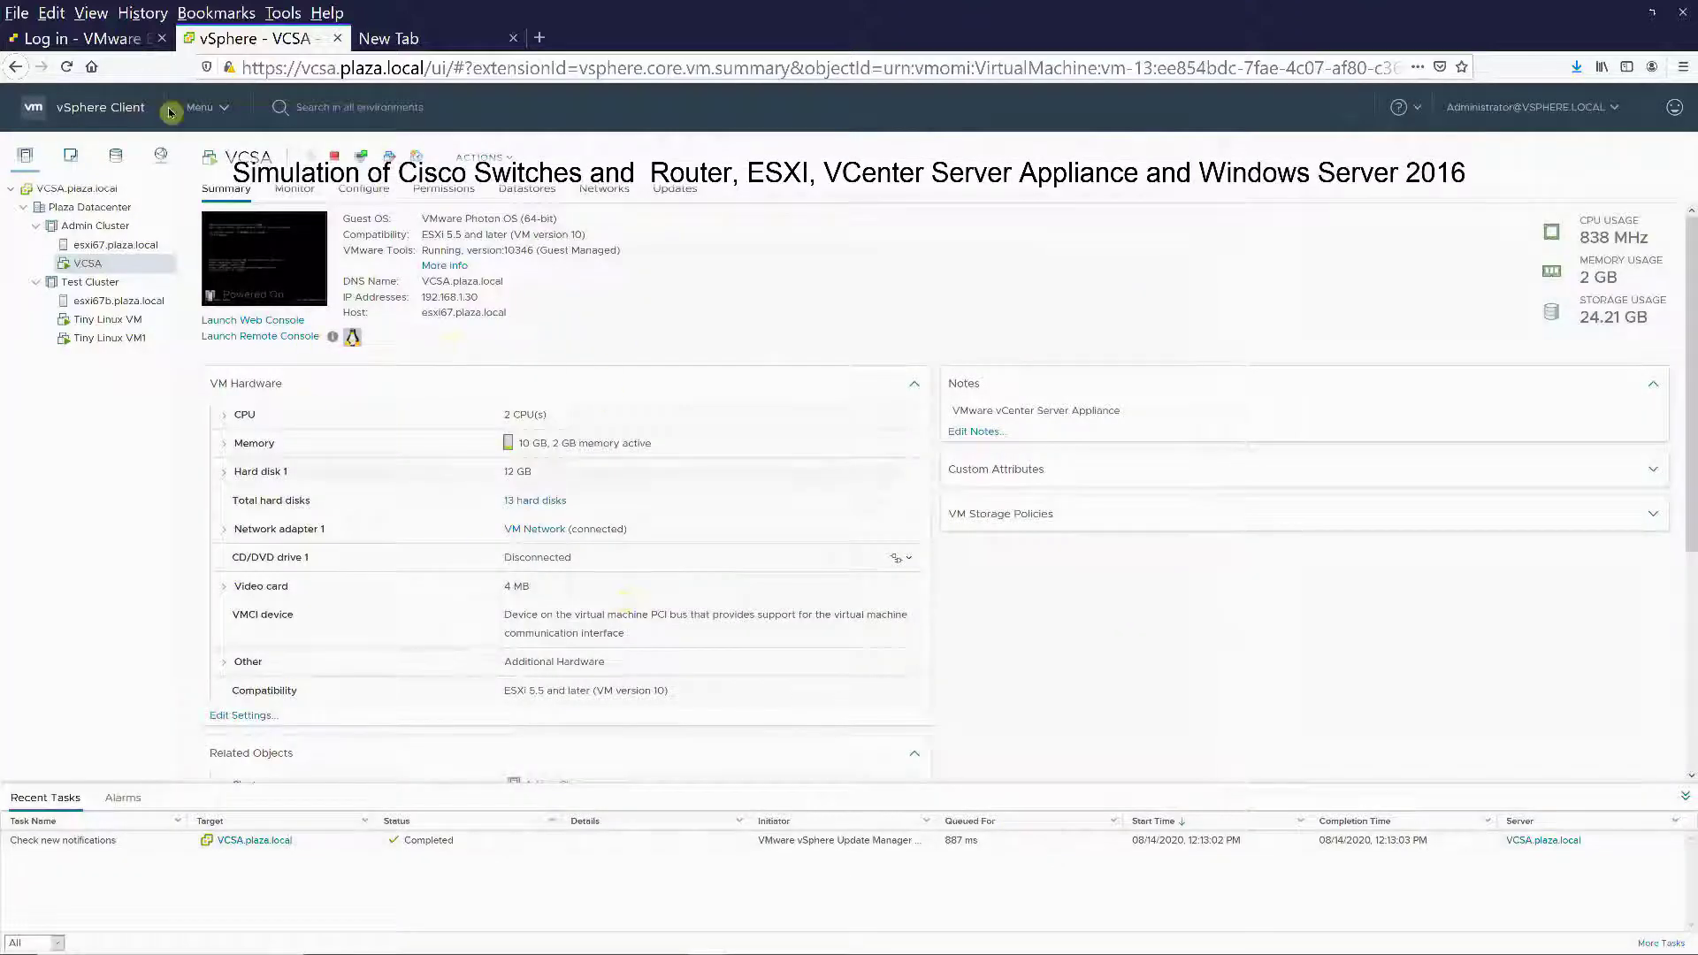
- Log in to the ESXi host client at 192.168.1.31 with the prefilled credentials and open the VCSA virtual machine
click(88, 38)
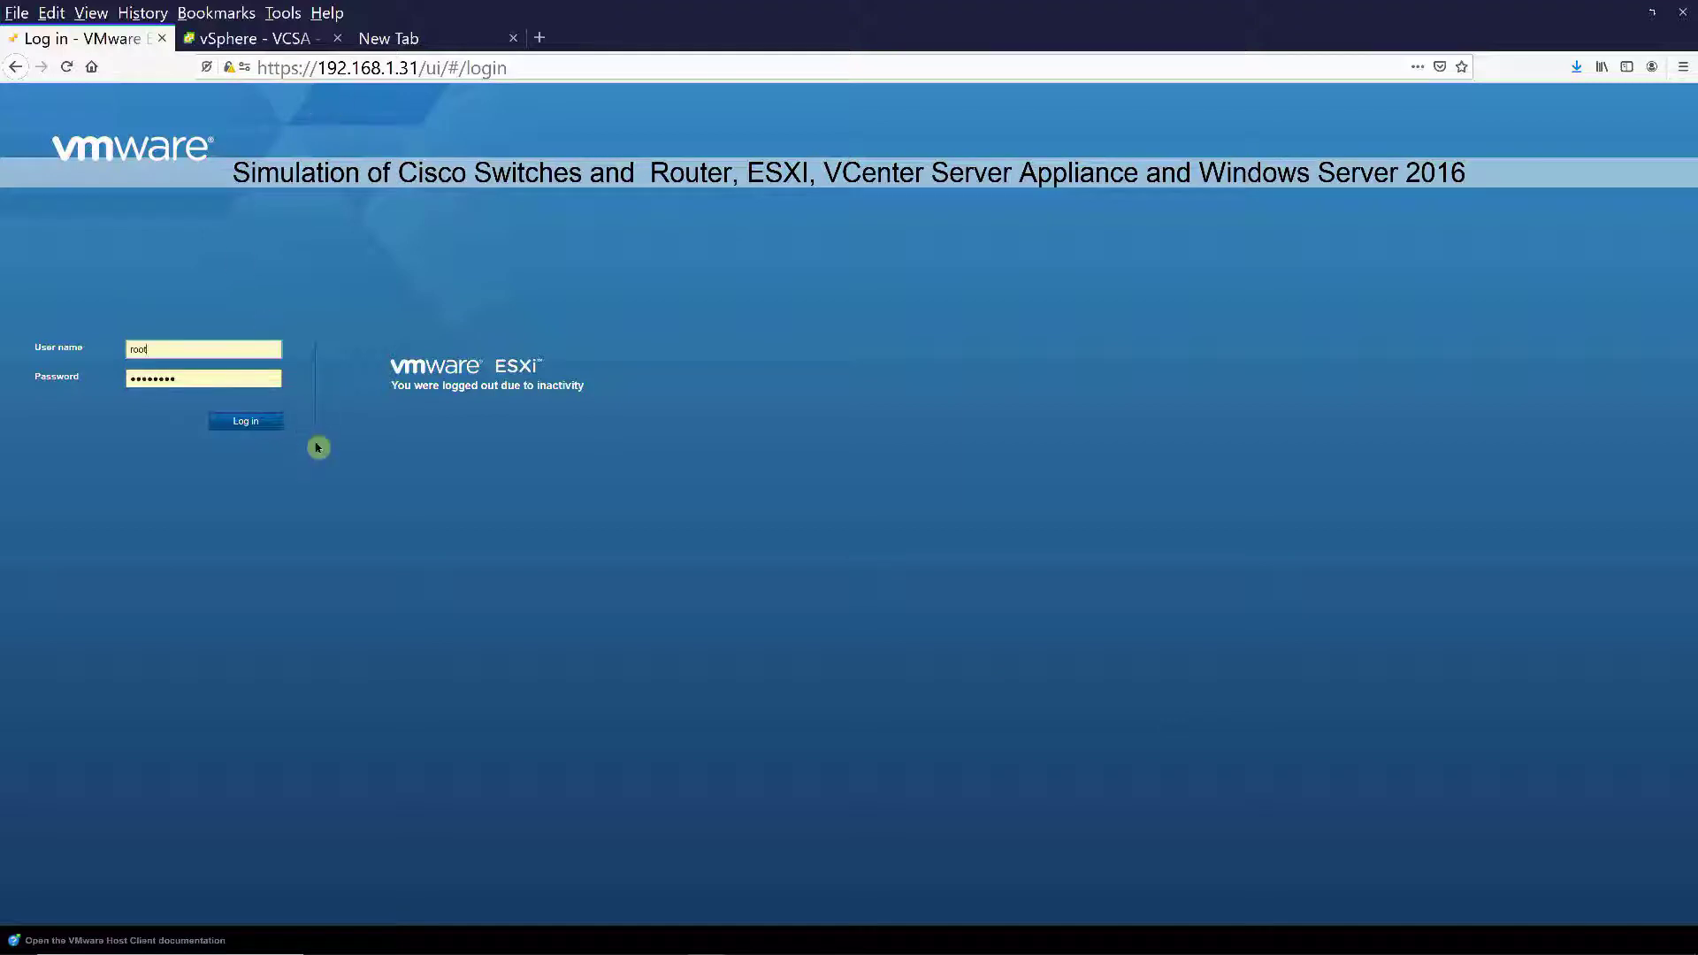
click(246, 424)
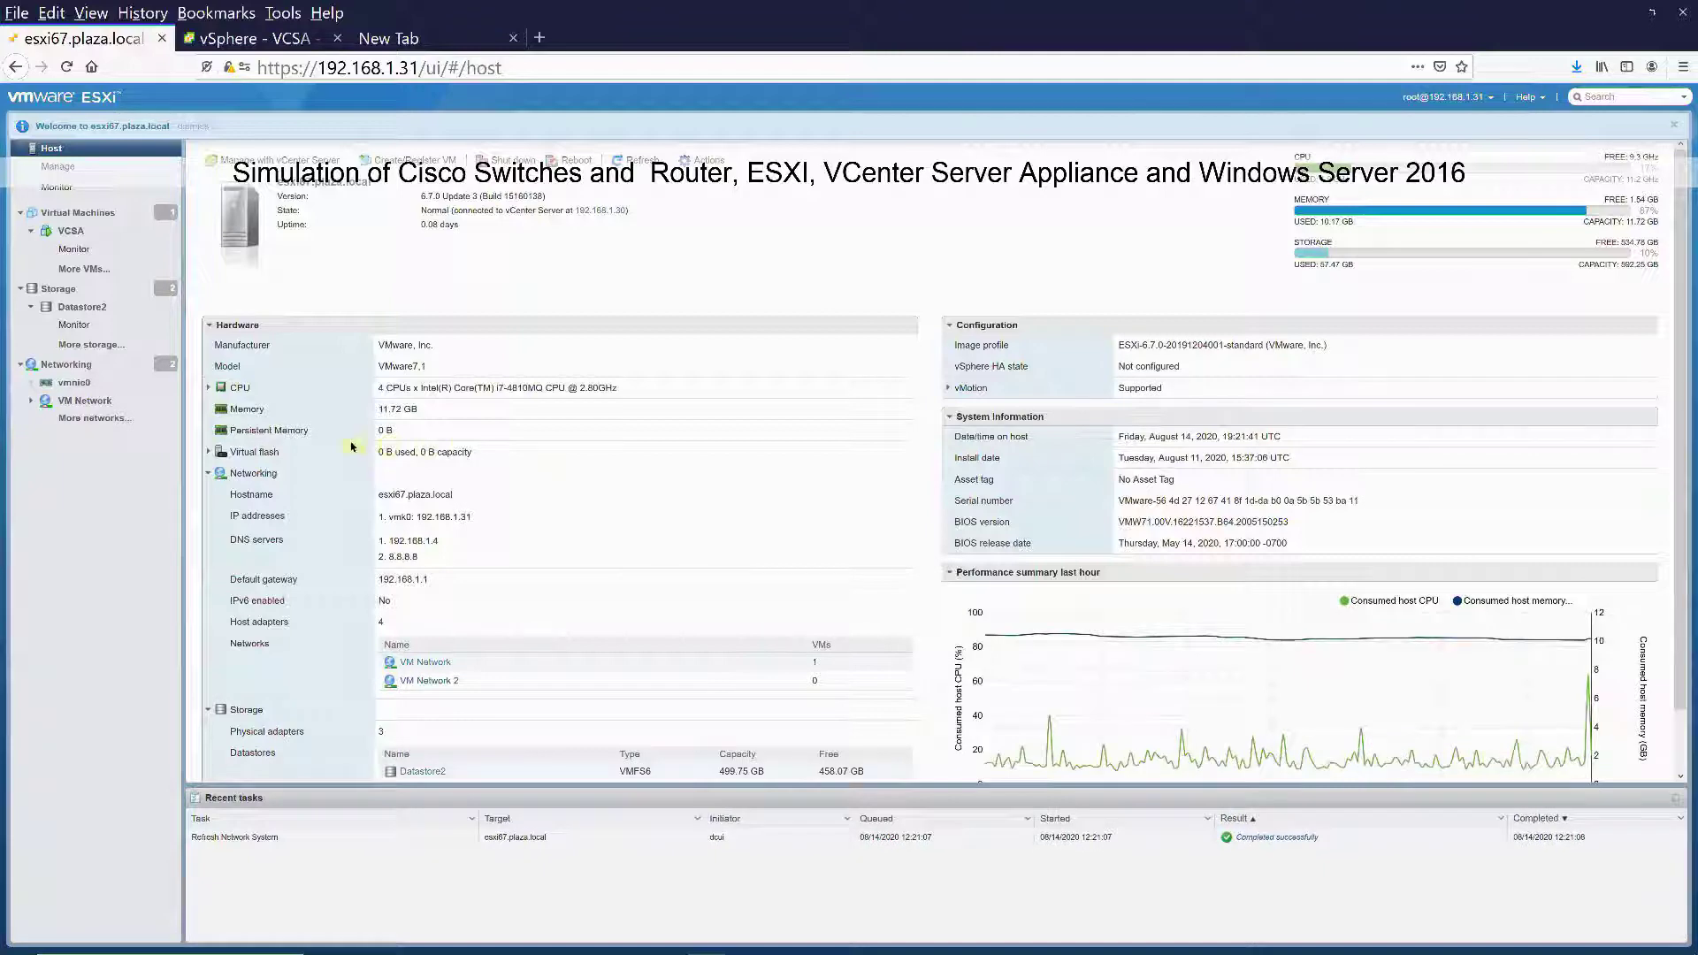
click(58, 234)
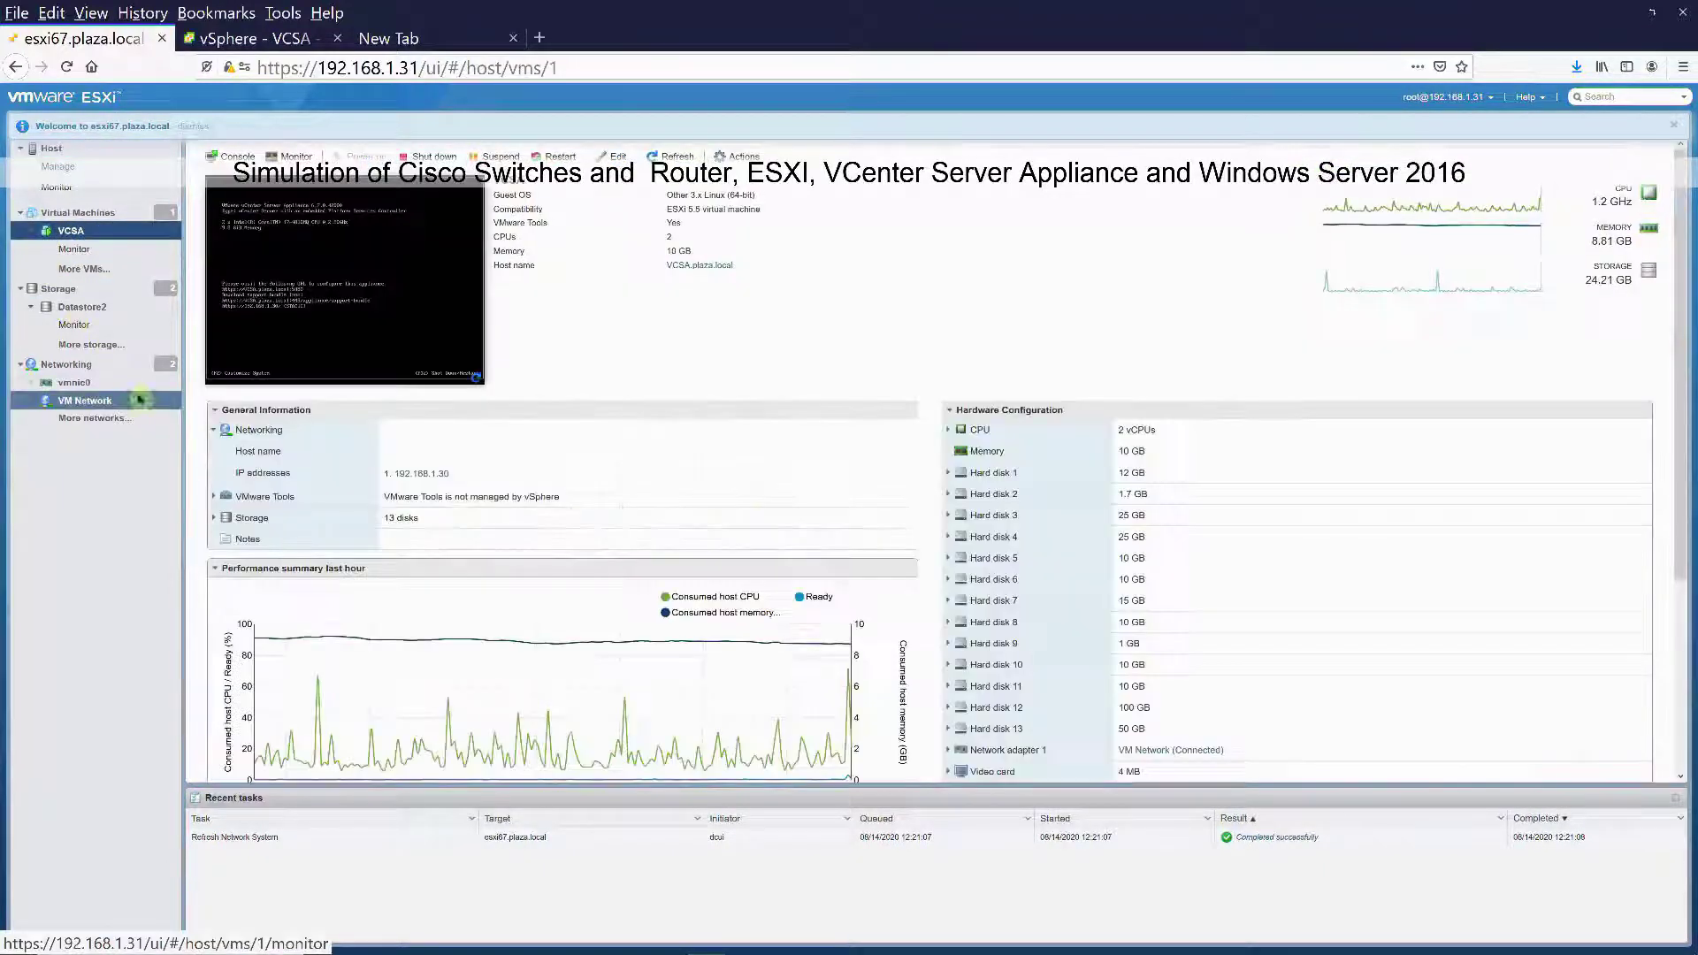
- Examine the expanded Network Adapter 1 details in VCSA's edit settings on the ESXi host, and cancel without saving
right_click(86, 237)
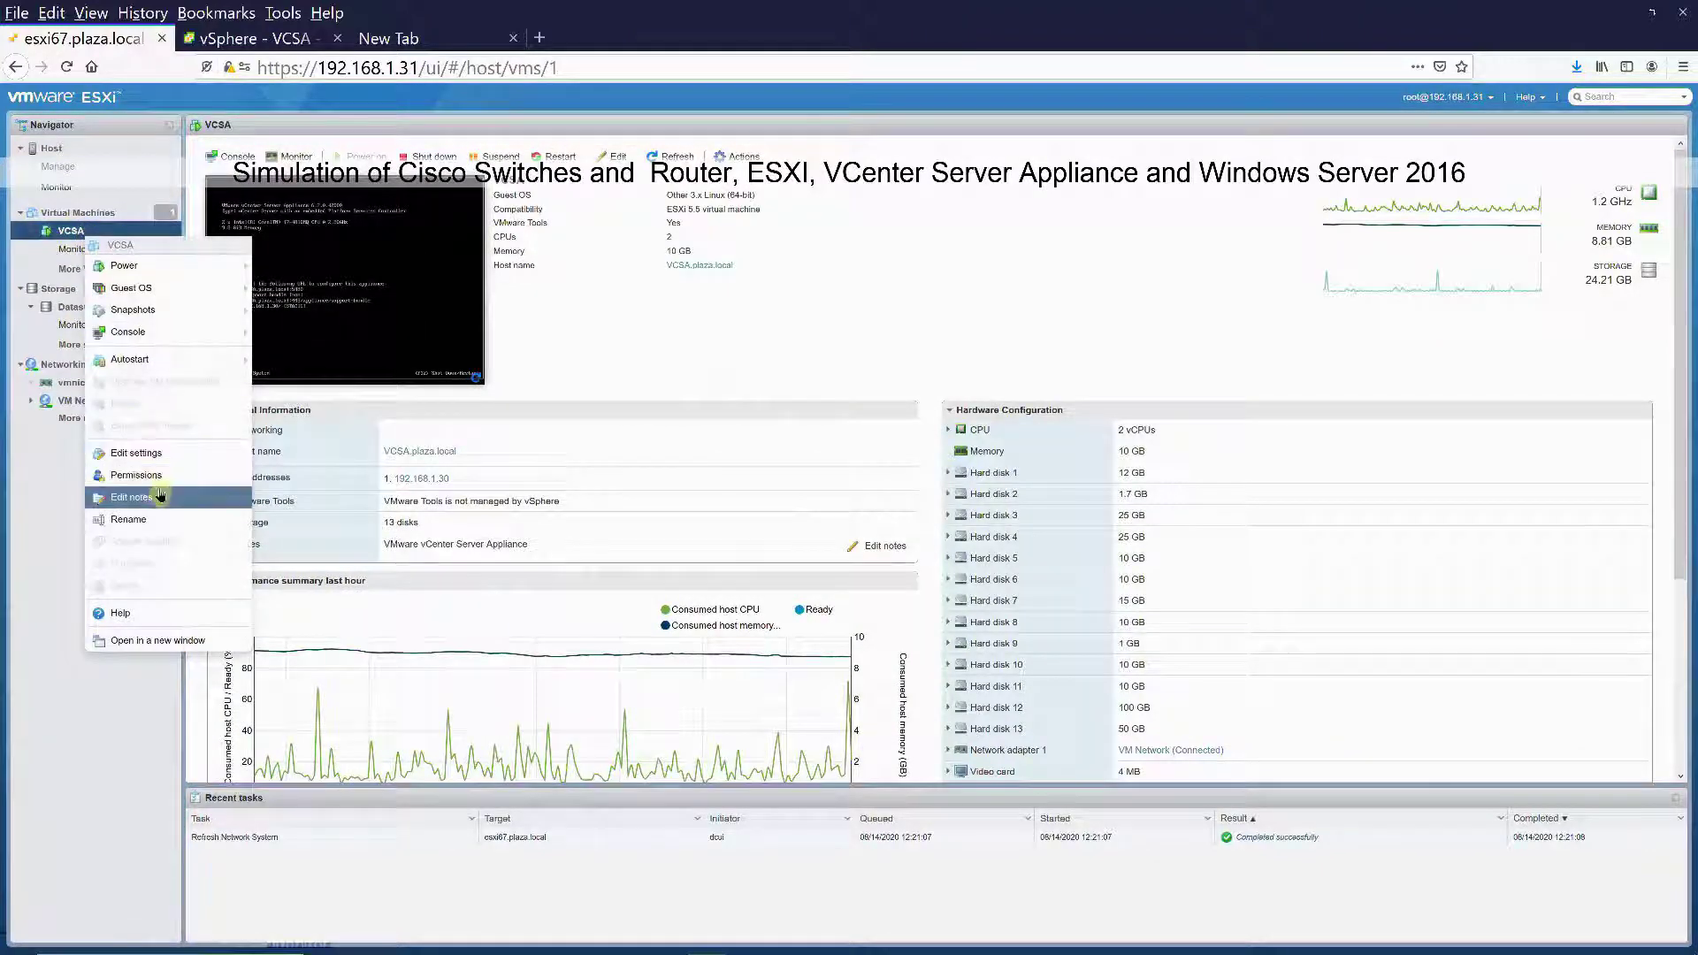
click(155, 456)
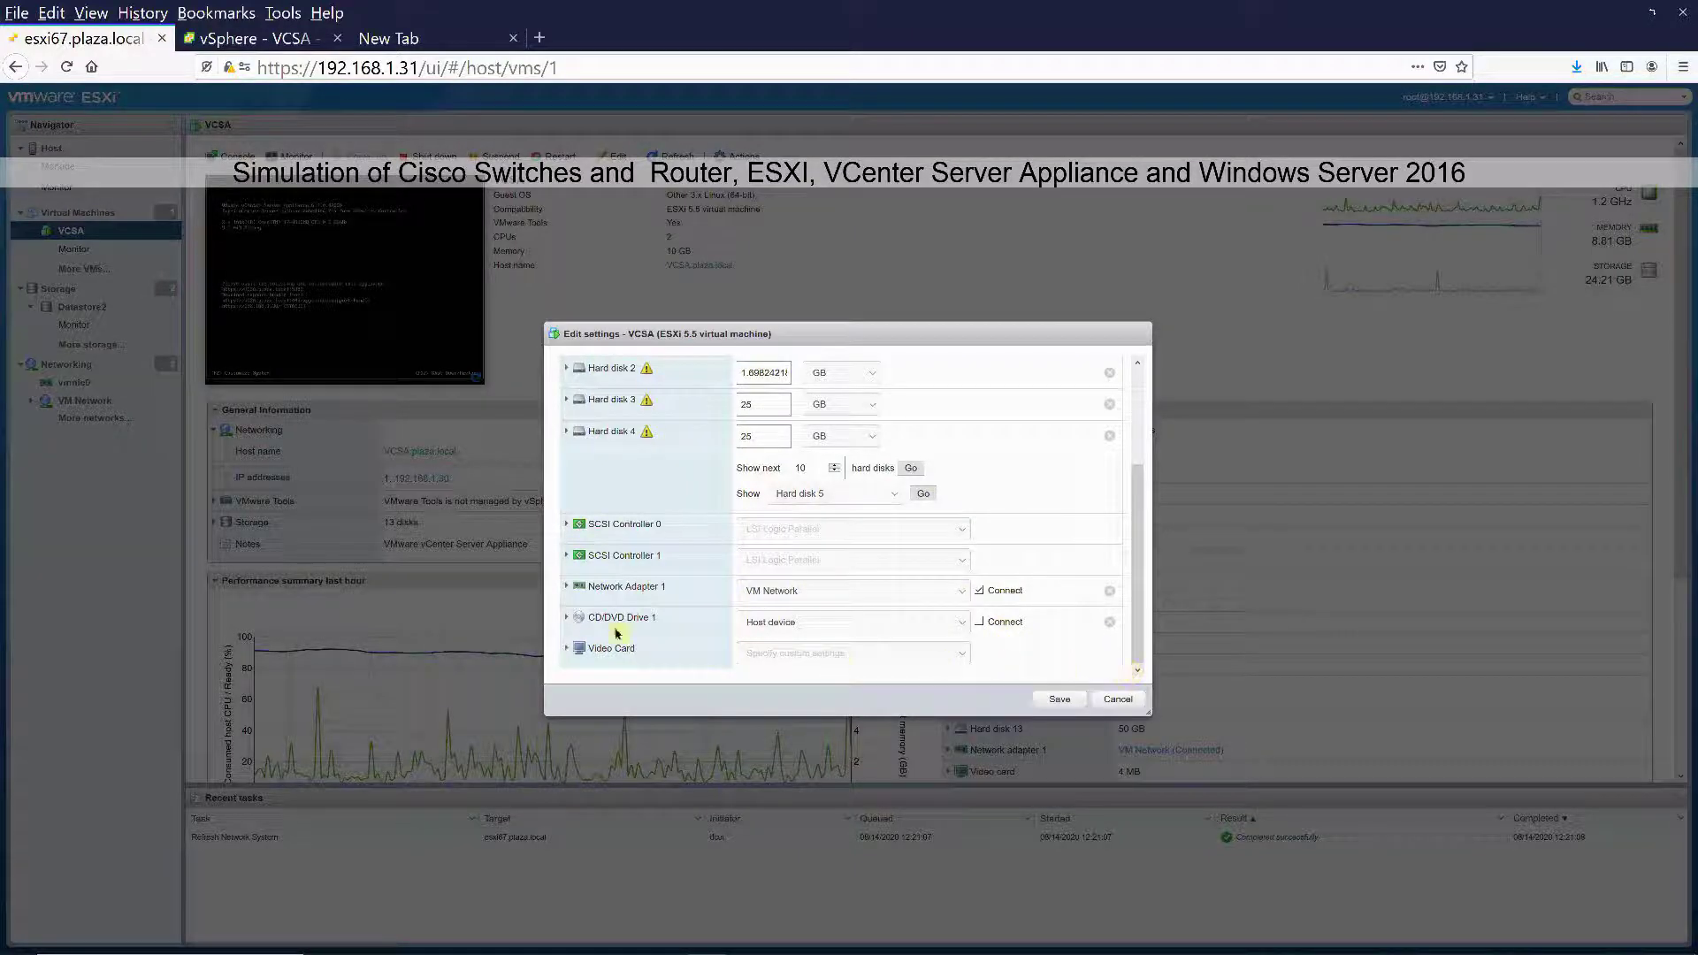
click(567, 588)
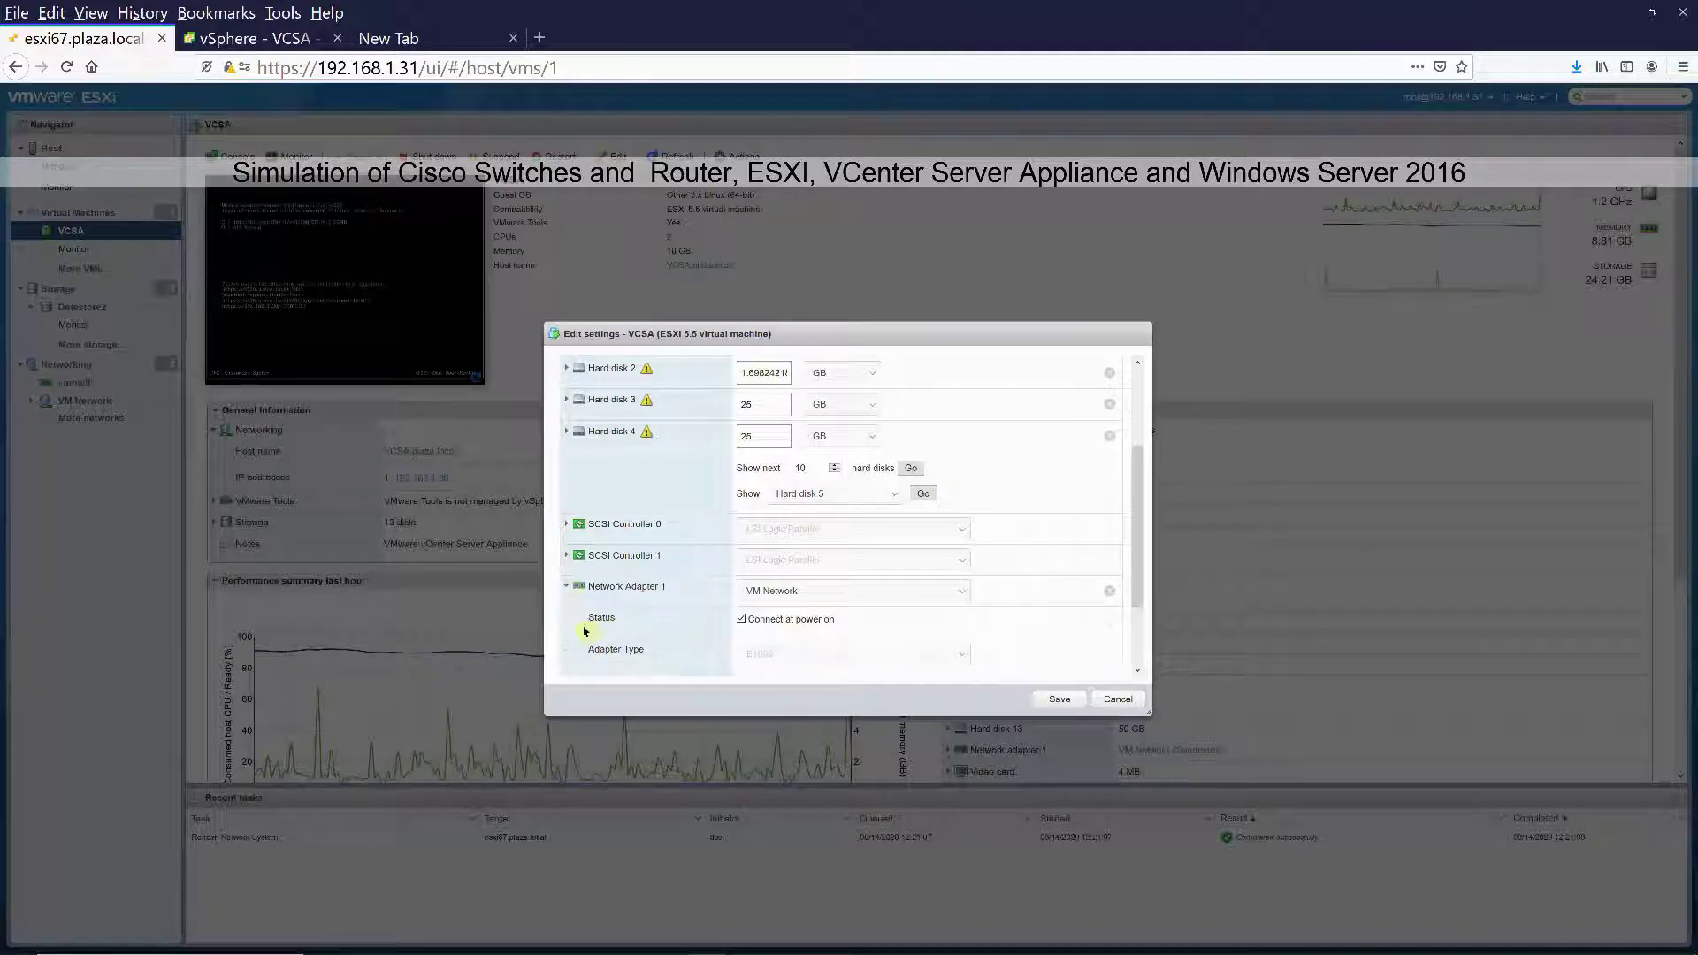
scroll(687, 619, down, 2)
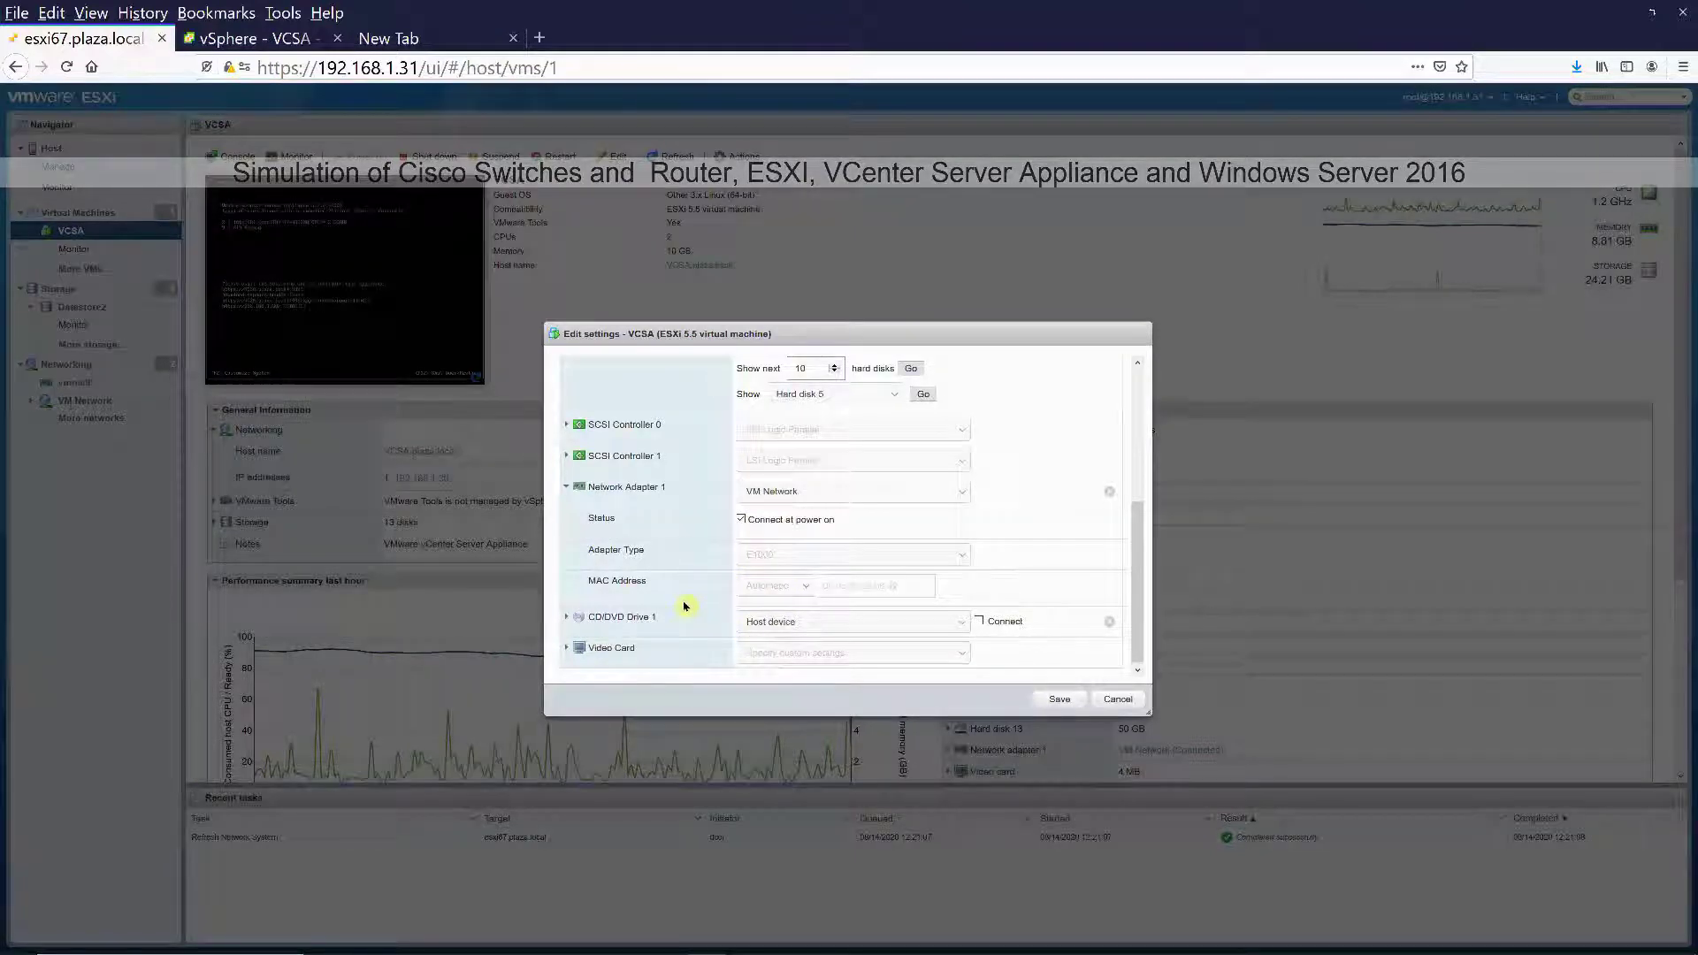
click(764, 622)
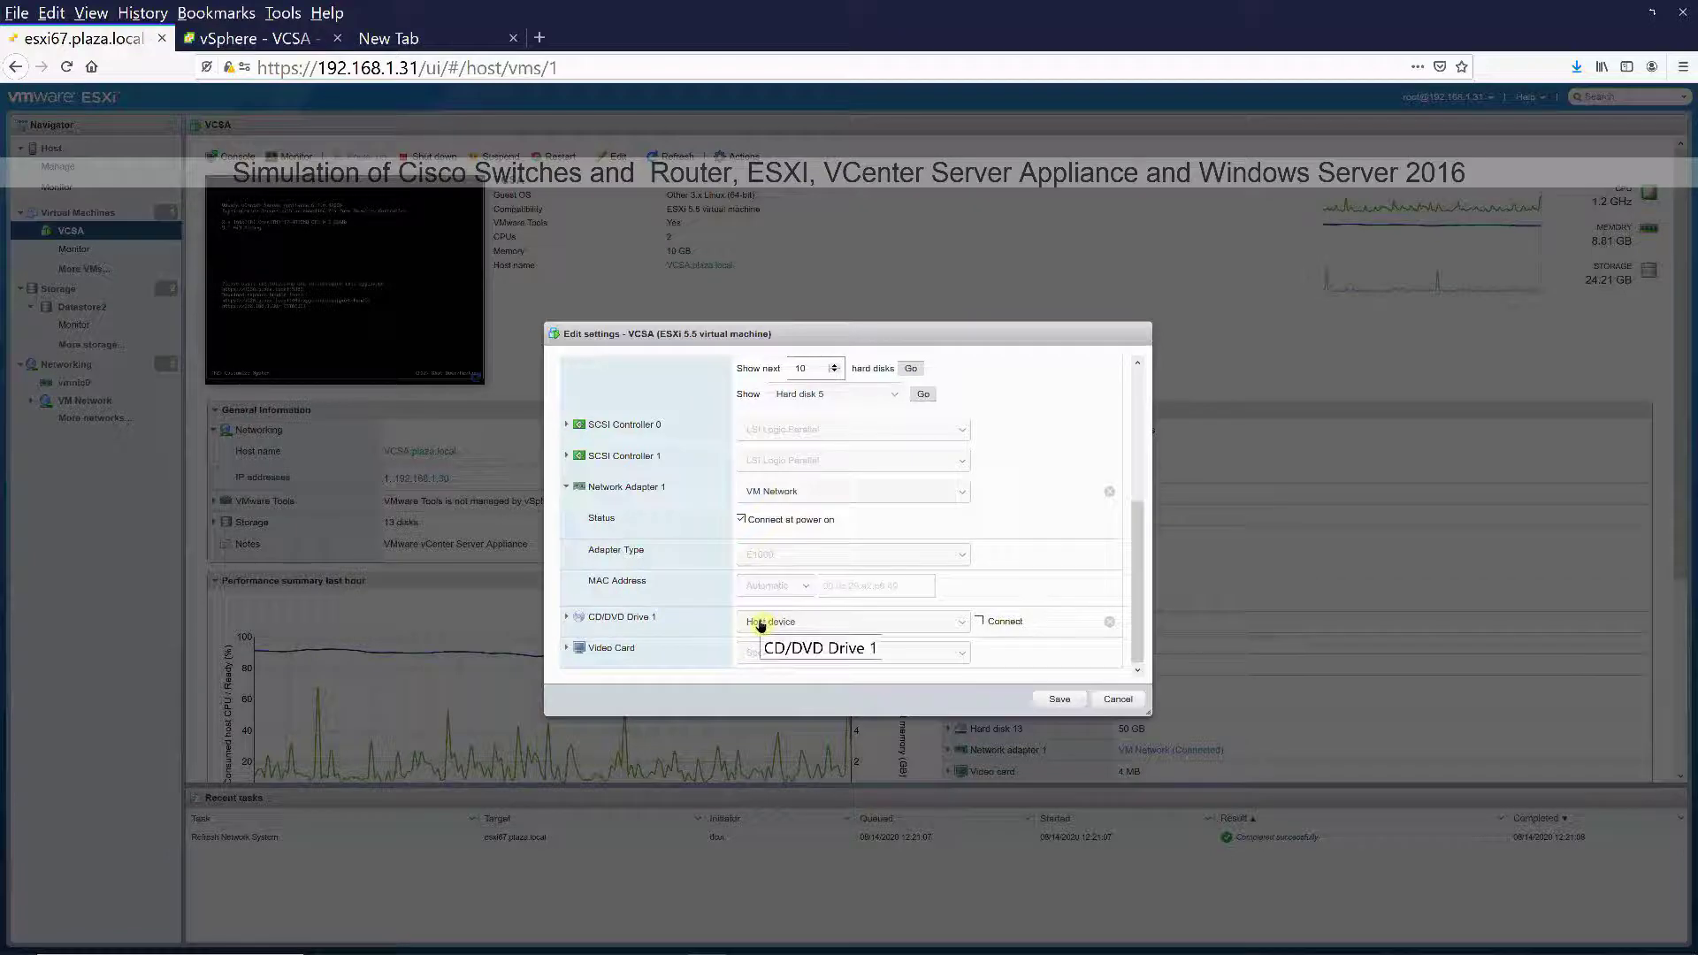
click(762, 623)
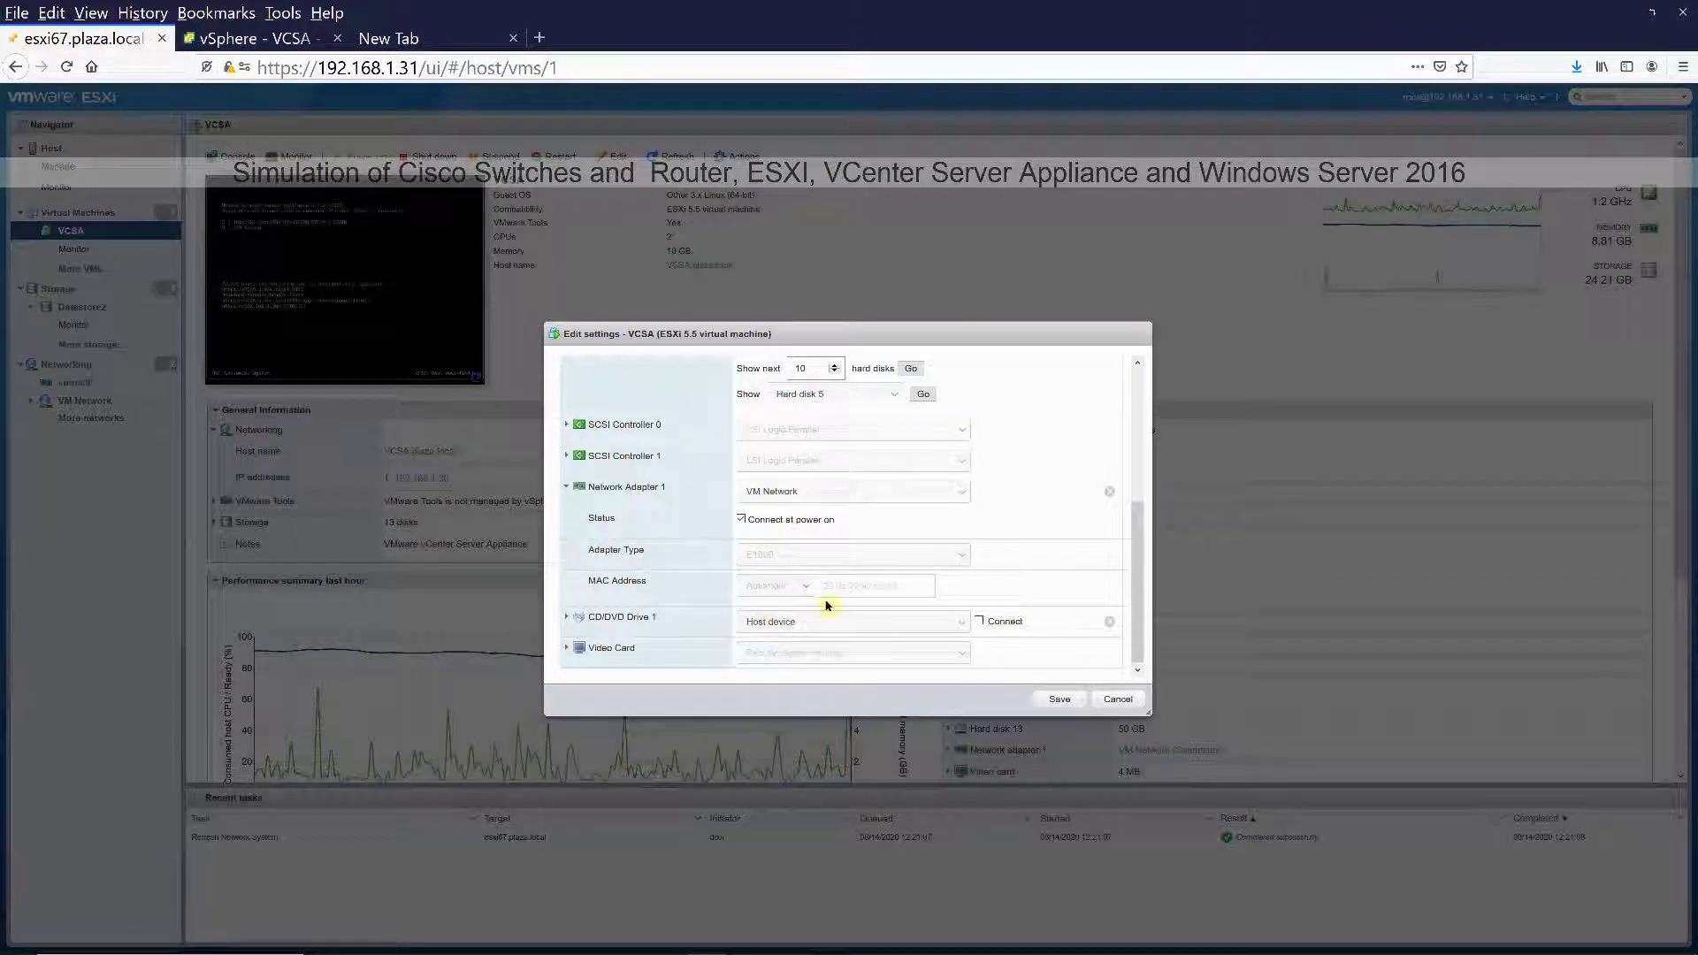
click(1119, 700)
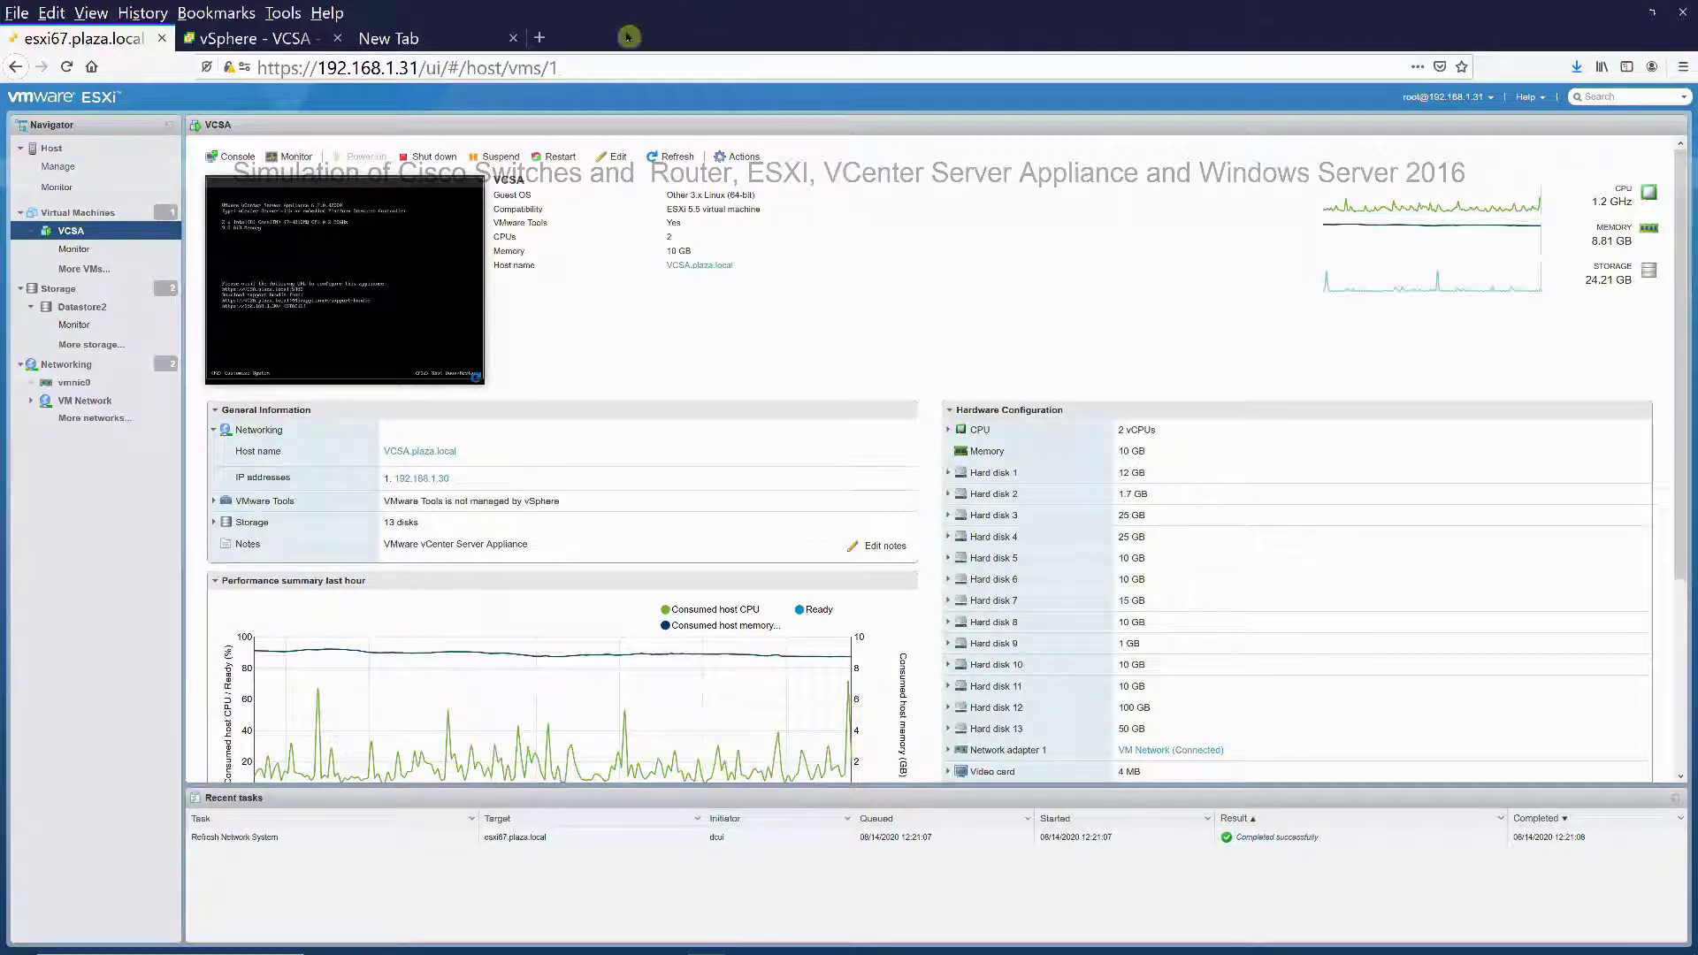
- Return to VCSA's summary in the vSphere Client and switch back to the GNS3 Project 4 topology
click(315, 49)
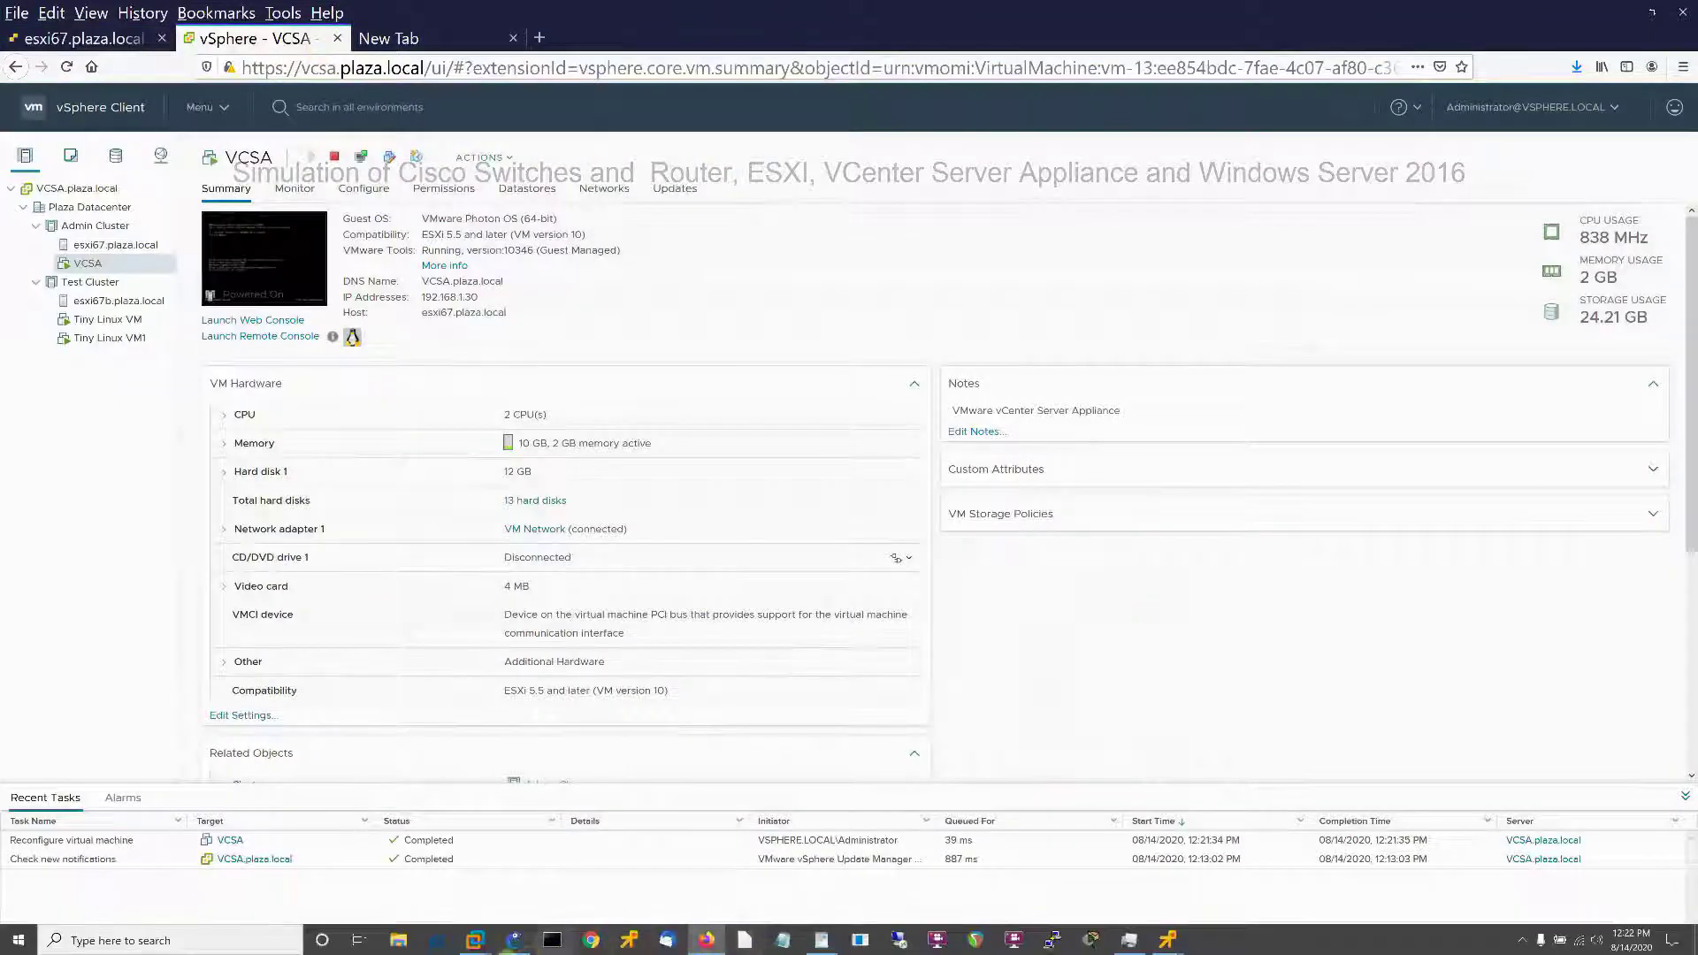
click(502, 947)
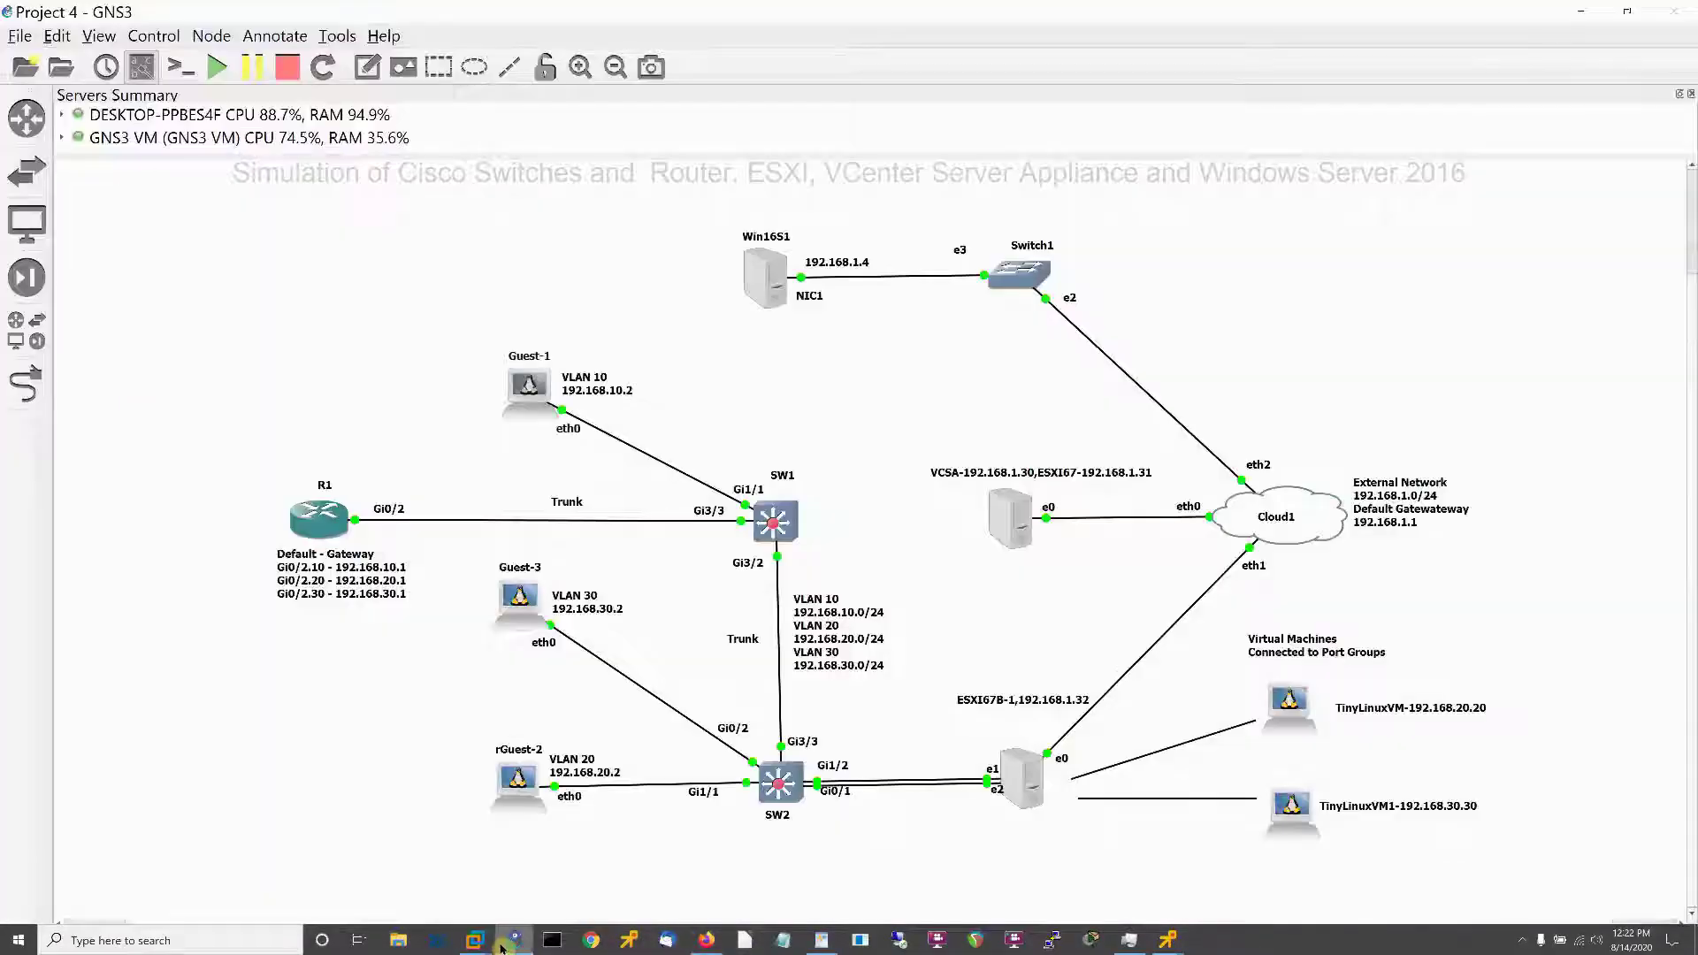